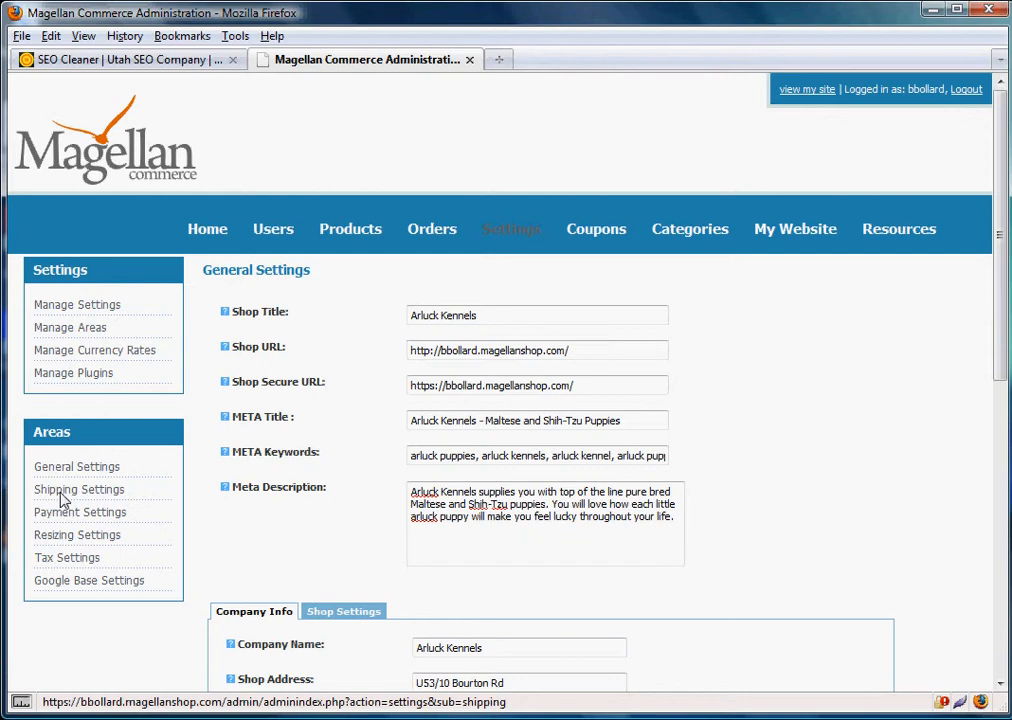
Open the shipping settings and choose Realtime: Shipping Modules as the active shipping method
{"action": "left_click", "coordinate": [86, 497]}
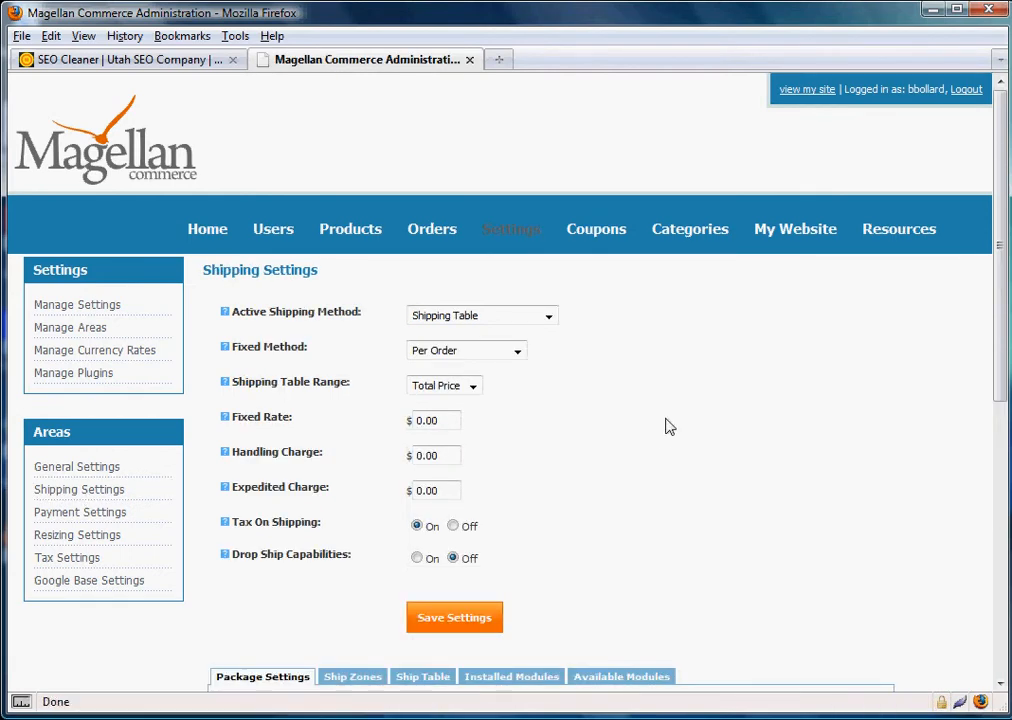
{"action": "left_click", "coordinate": [546, 316]}
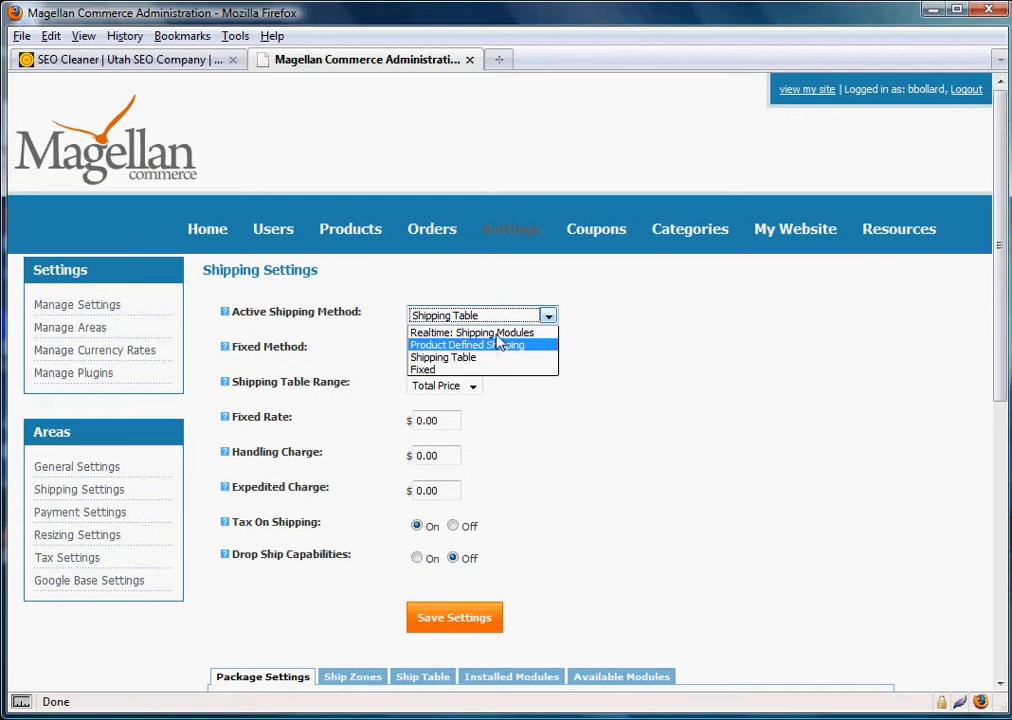
{"action": "left_click", "coordinate": [490, 332]}
{"action": "left_click", "coordinate": [667, 350]}
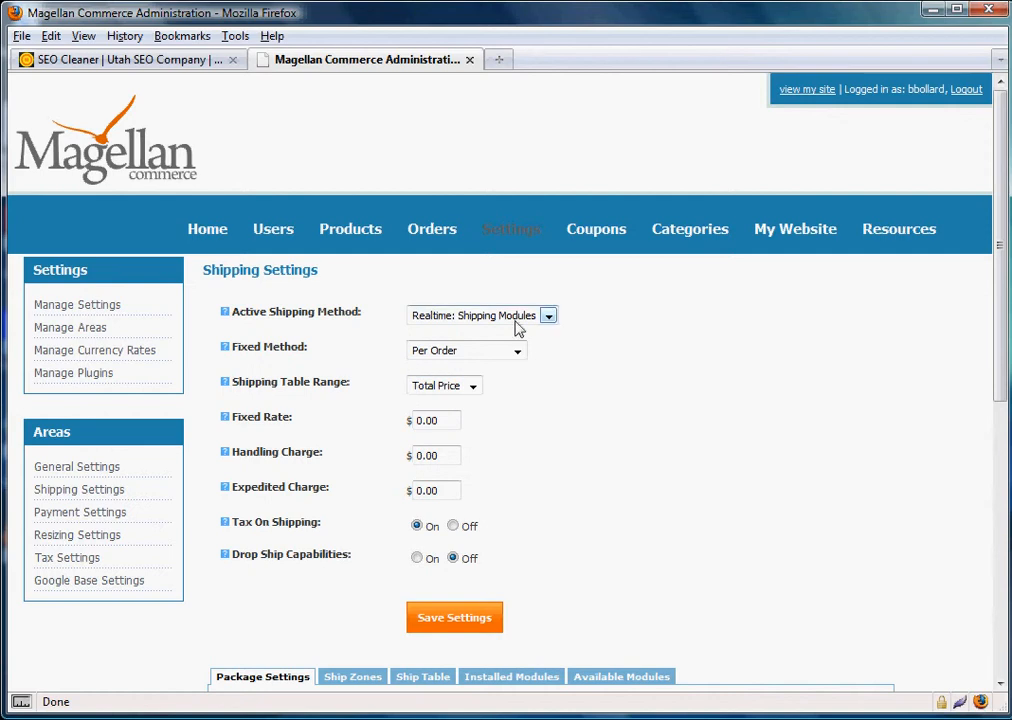
Review the shipping charges and the package settings for average box size, units, weight rounding and packaging together
{"action": "scroll", "coordinate": [645, 333], "scroll_direction": "down", "scroll_amount": 2}
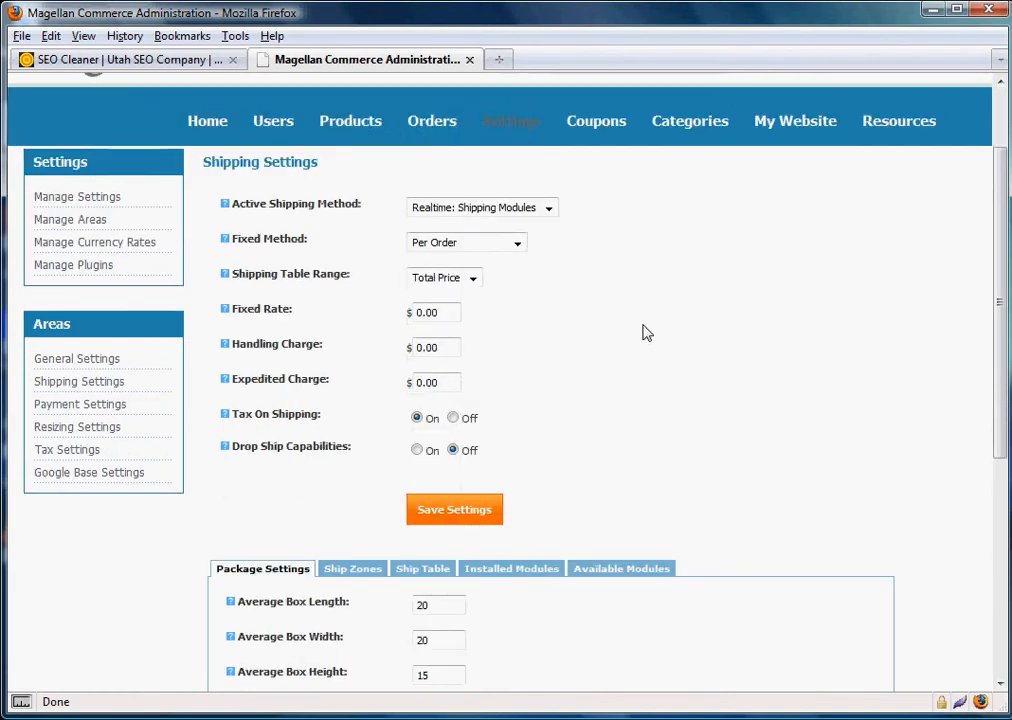
{"action": "scroll", "coordinate": [645, 333], "scroll_direction": "down", "scroll_amount": 2}
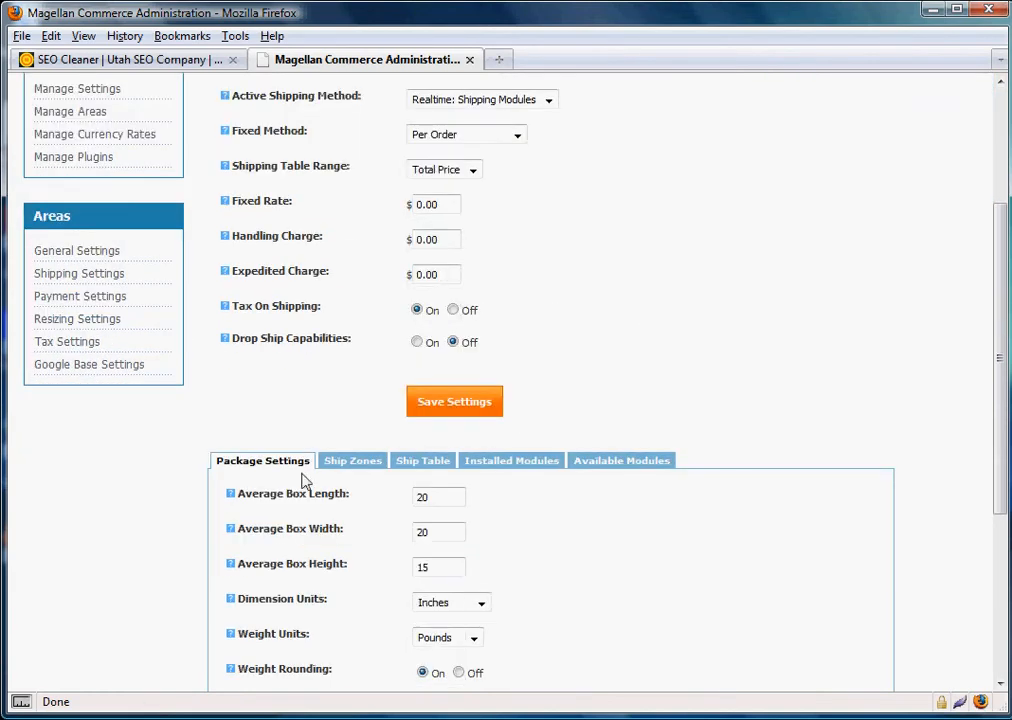
{"action": "scroll", "coordinate": [428, 400], "scroll_direction": "down", "scroll_amount": 2}
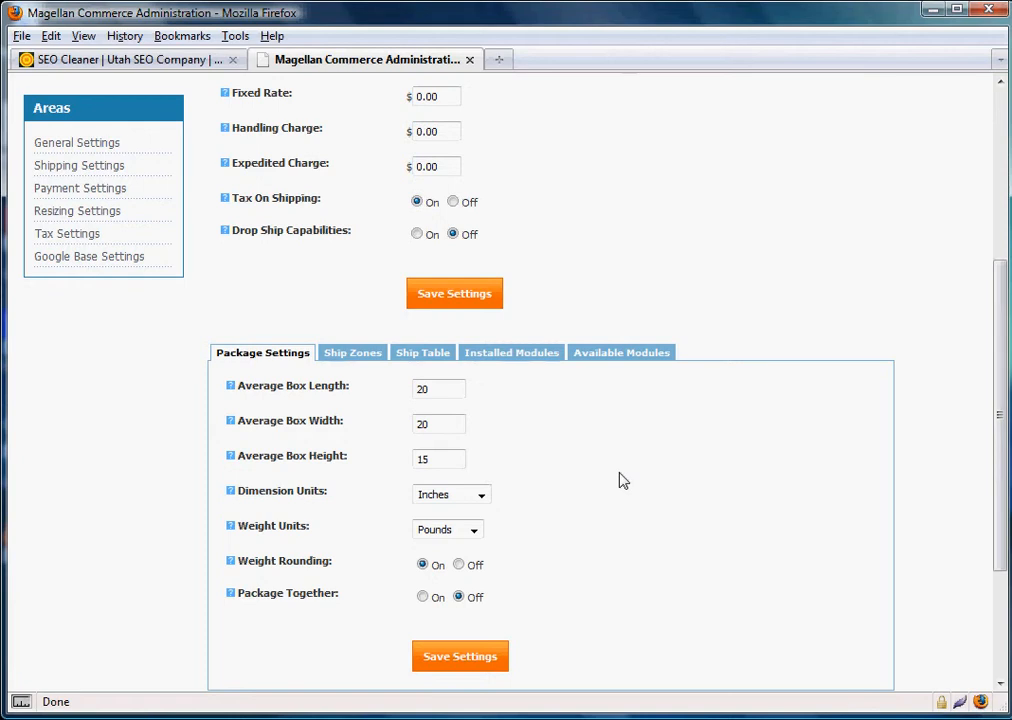
{"action": "scroll", "coordinate": [612, 475], "scroll_direction": "up", "scroll_amount": 4}
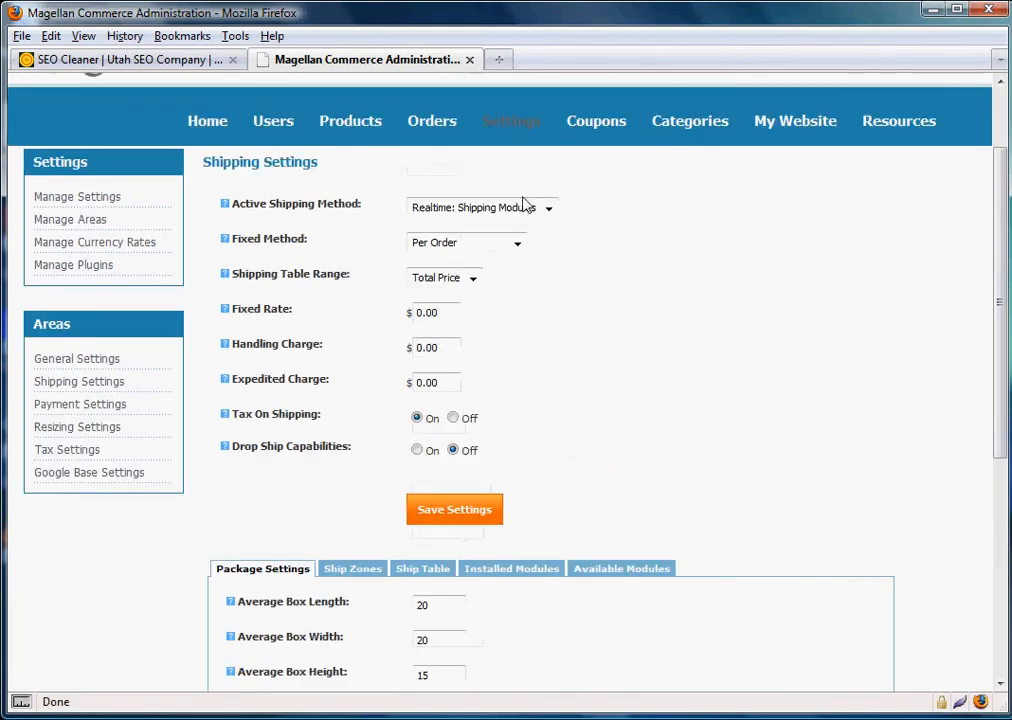
{"action": "scroll", "coordinate": [764, 508], "scroll_direction": "down", "scroll_amount": 4}
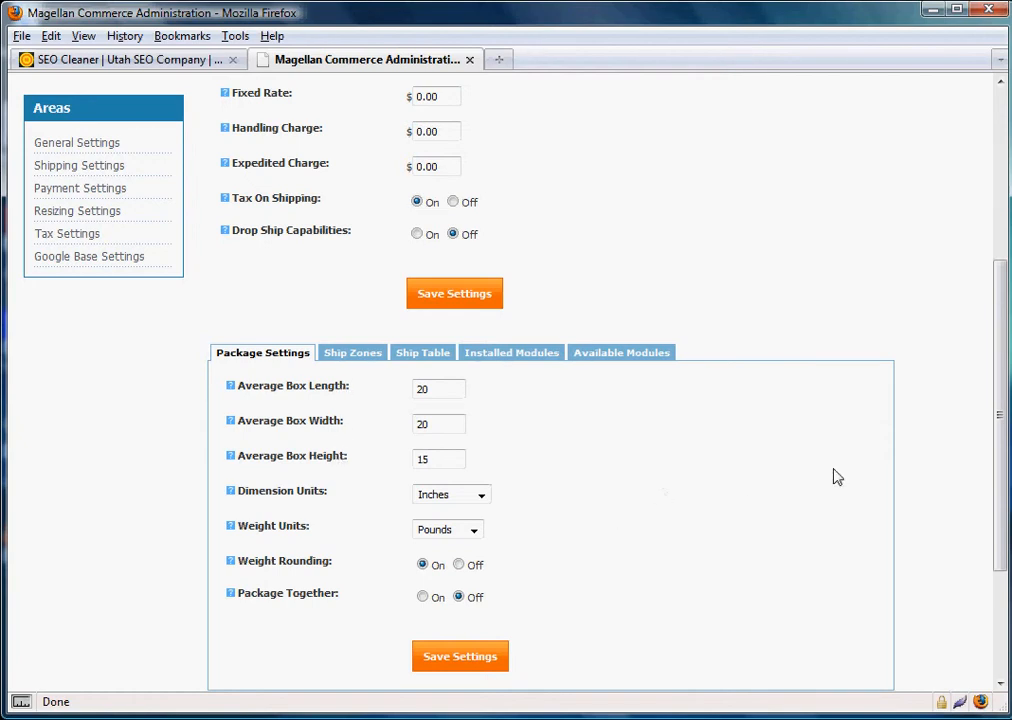
{"action": "scroll", "coordinate": [820, 480], "scroll_direction": "up", "scroll_amount": 4}
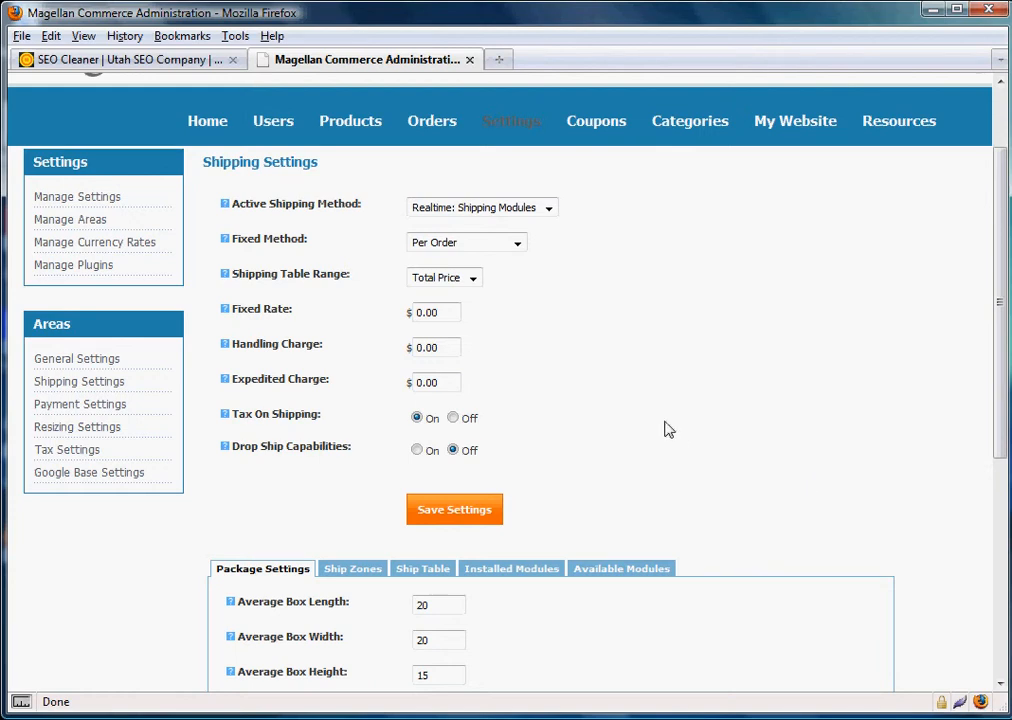
{"action": "scroll", "coordinate": [666, 429], "scroll_direction": "down", "scroll_amount": 2}
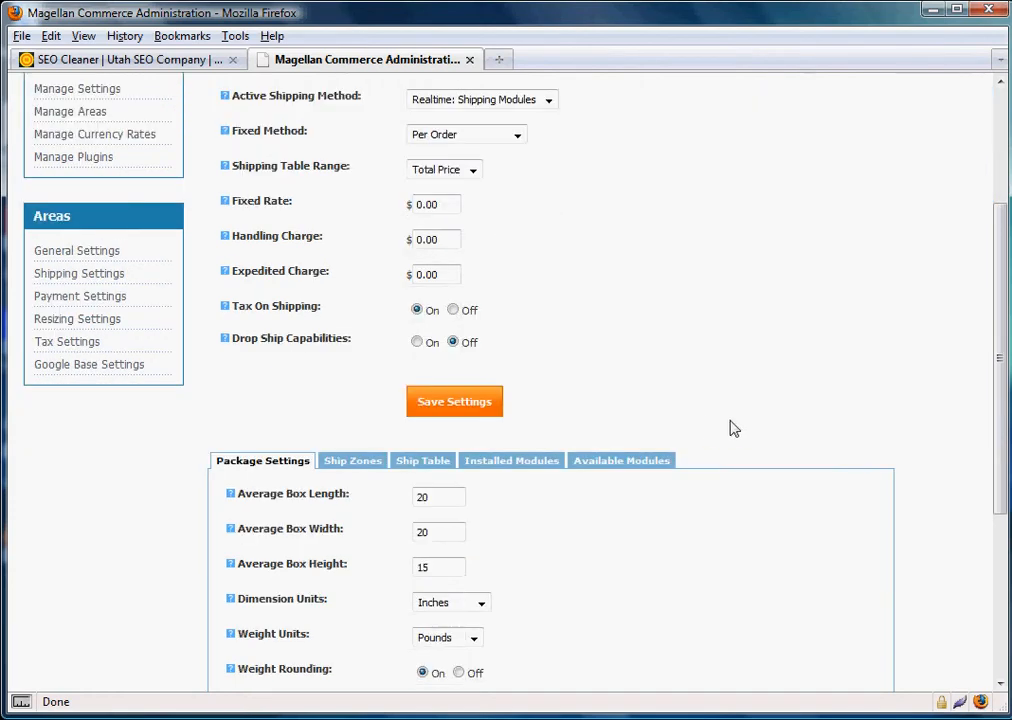
Install the Federal Express module from the available shipping modules
{"action": "left_click", "coordinate": [617, 468]}
{"action": "scroll", "coordinate": [773, 489], "scroll_direction": "down", "scroll_amount": 4}
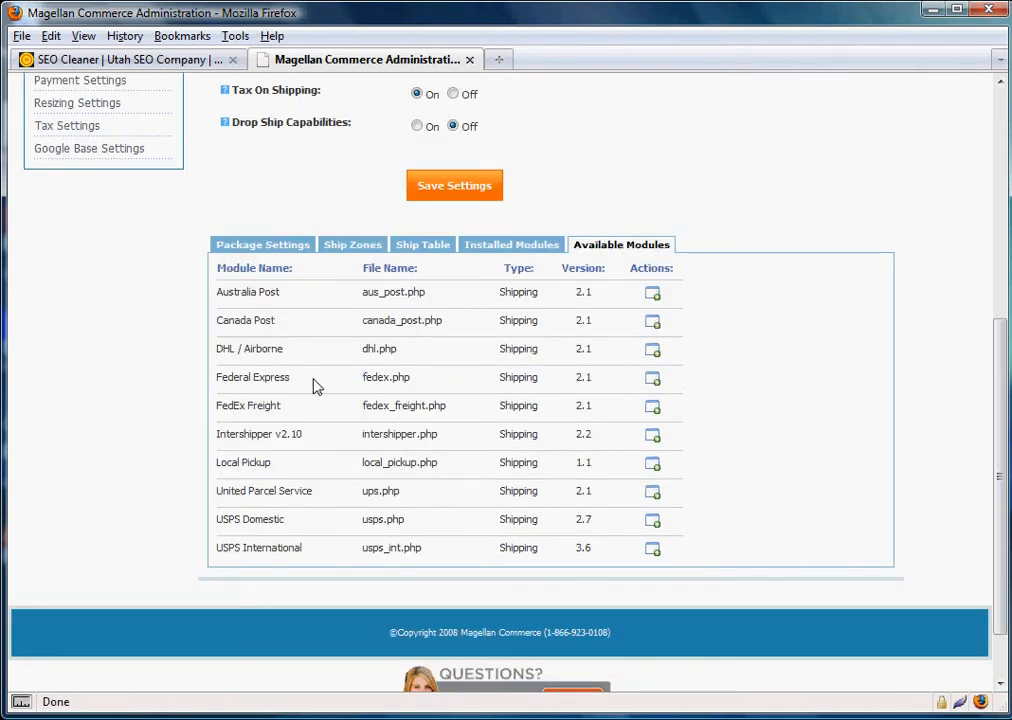
{"action": "left_click_drag", "start_coordinate": [314, 384], "coordinate": [215, 389]}
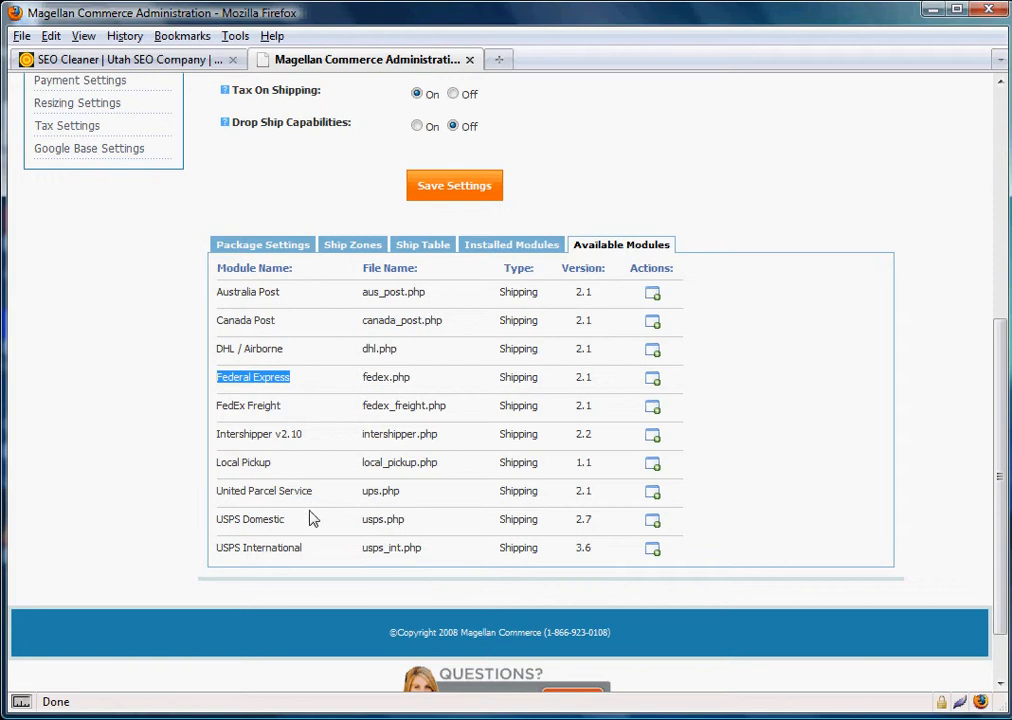
{"action": "left_click_drag", "start_coordinate": [272, 521], "coordinate": [330, 497]}
{"action": "left_click", "coordinate": [310, 385]}
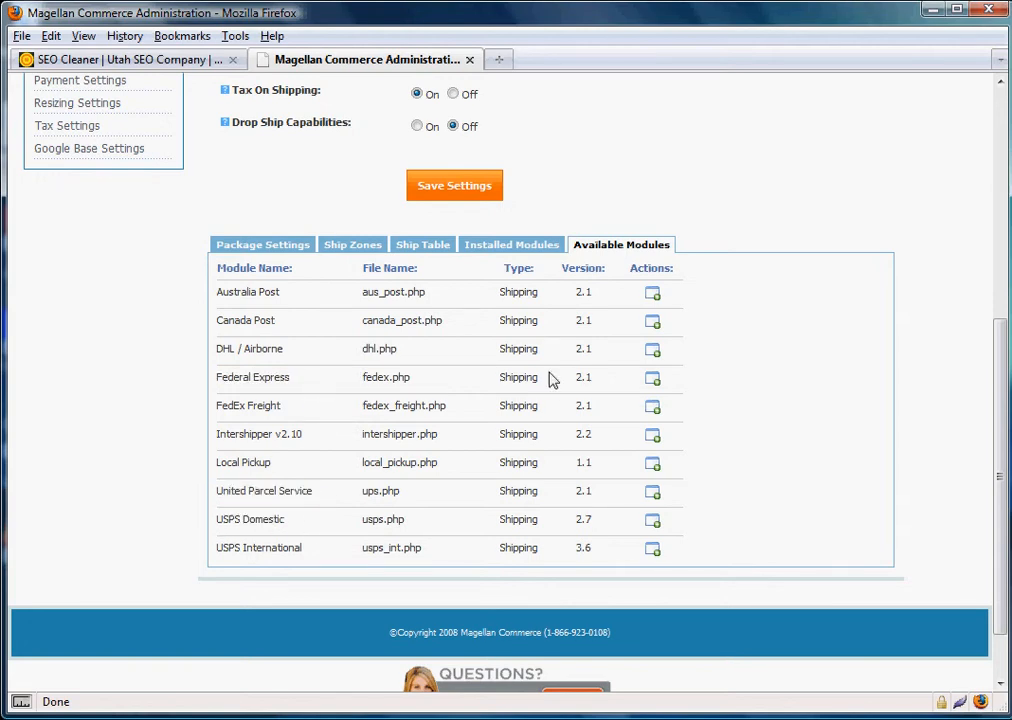
{"action": "left_click", "coordinate": [654, 384]}
{"action": "scroll", "coordinate": [652, 387], "scroll_direction": "down", "scroll_amount": 8}
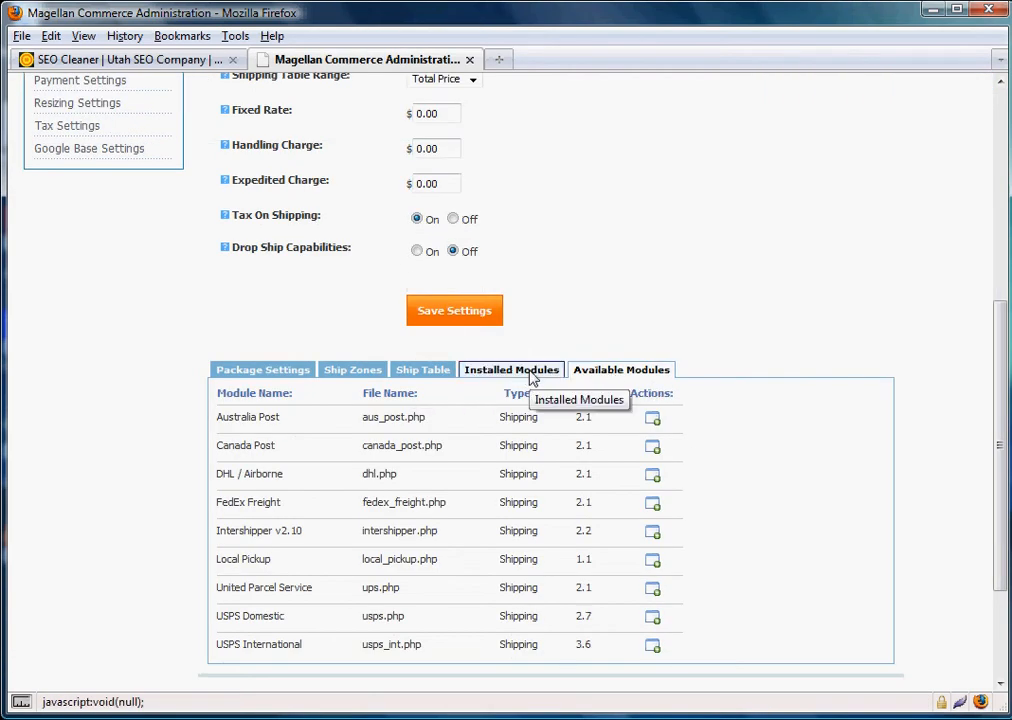
Find Federal Express among the installed modules and open its configuration page
{"action": "left_click", "coordinate": [532, 372]}
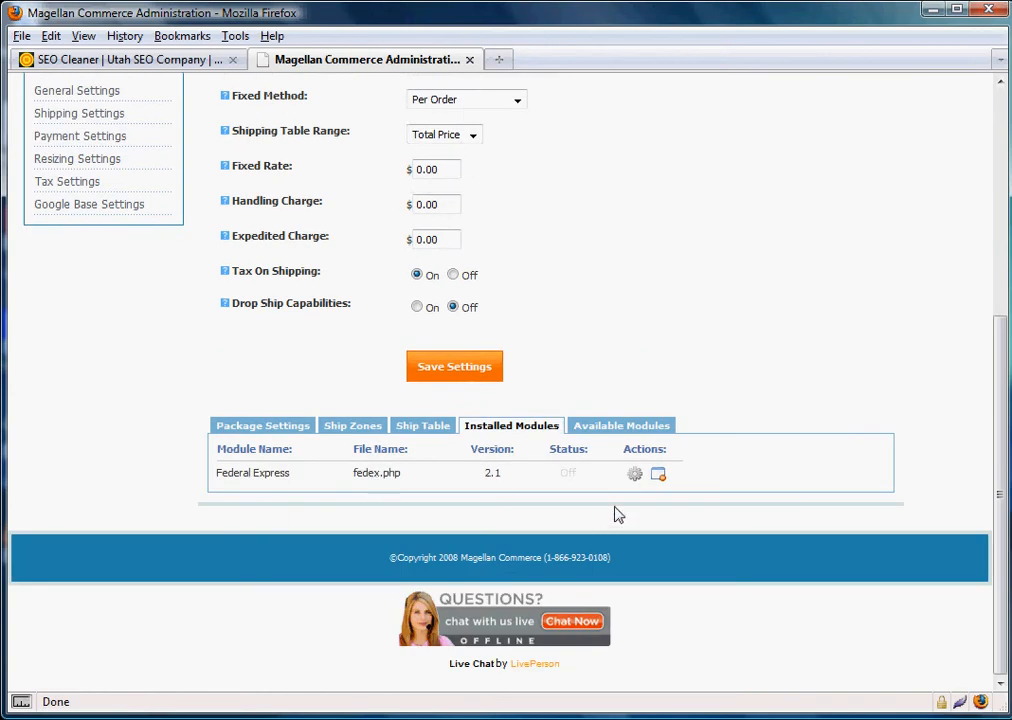
{"action": "left_click_drag", "start_coordinate": [295, 482], "coordinate": [224, 490]}
{"action": "left_click", "coordinate": [314, 497]}
{"action": "left_click", "coordinate": [634, 476]}
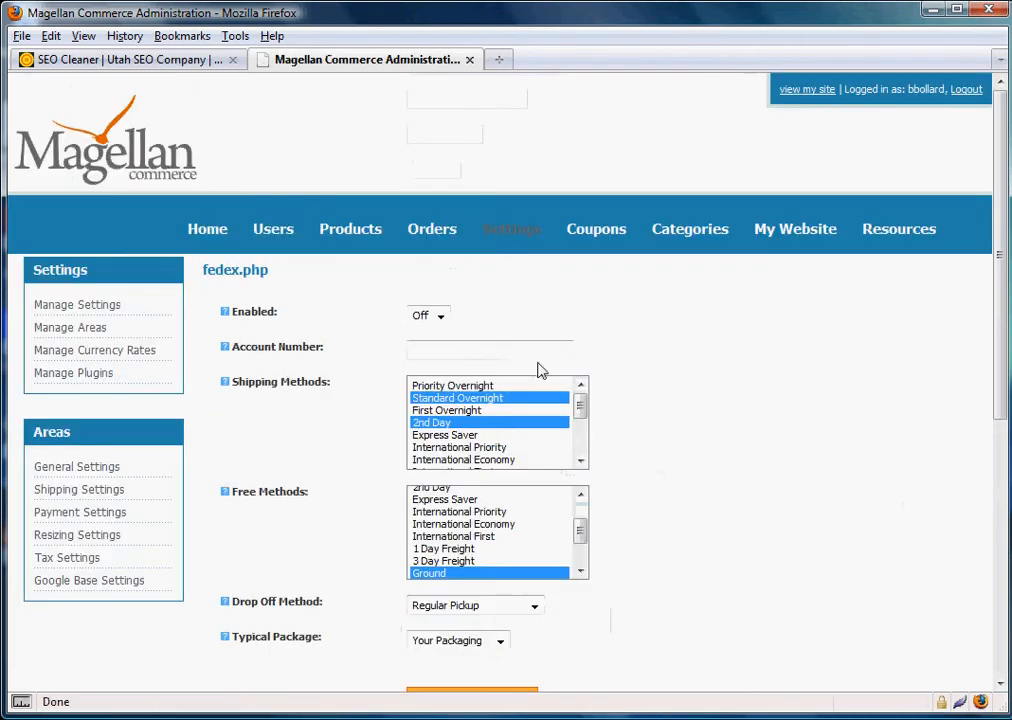
Examine the Federal Express account number, shipping and free method options, and read its registration instructions
{"action": "left_click", "coordinate": [520, 352]}
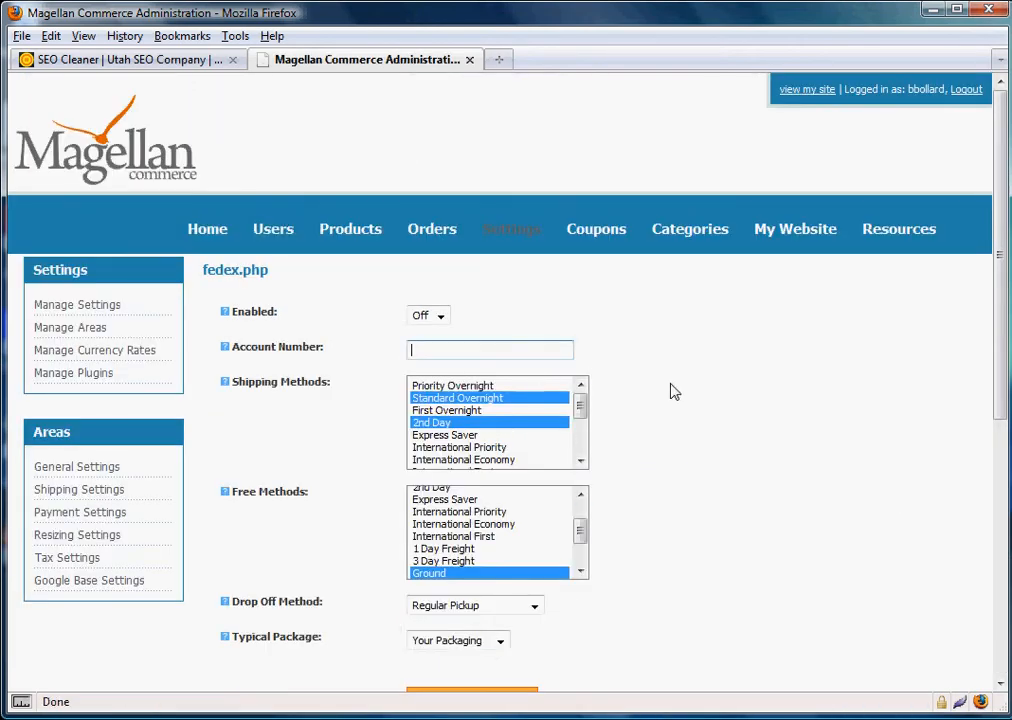
{"action": "scroll", "coordinate": [674, 392], "scroll_direction": "down", "scroll_amount": 2}
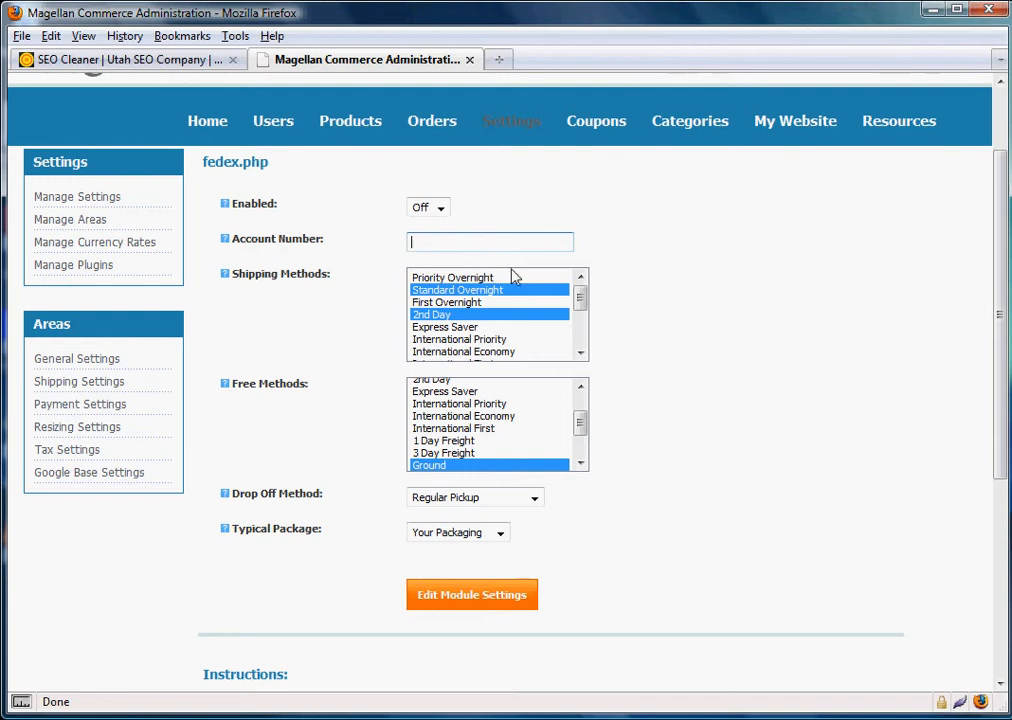
{"action": "scroll", "coordinate": [779, 391], "scroll_direction": "down", "scroll_amount": 2}
{"action": "scroll", "coordinate": [586, 360], "scroll_direction": "up", "scroll_amount": 1}
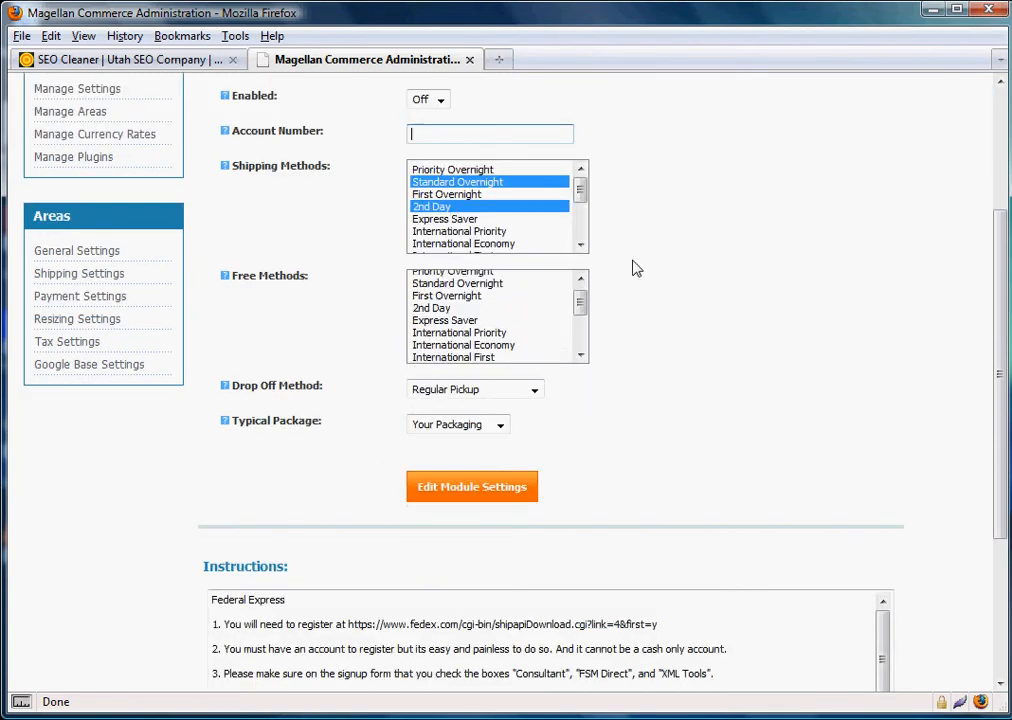
{"action": "scroll", "coordinate": [743, 328], "scroll_direction": "down", "scroll_amount": 4}
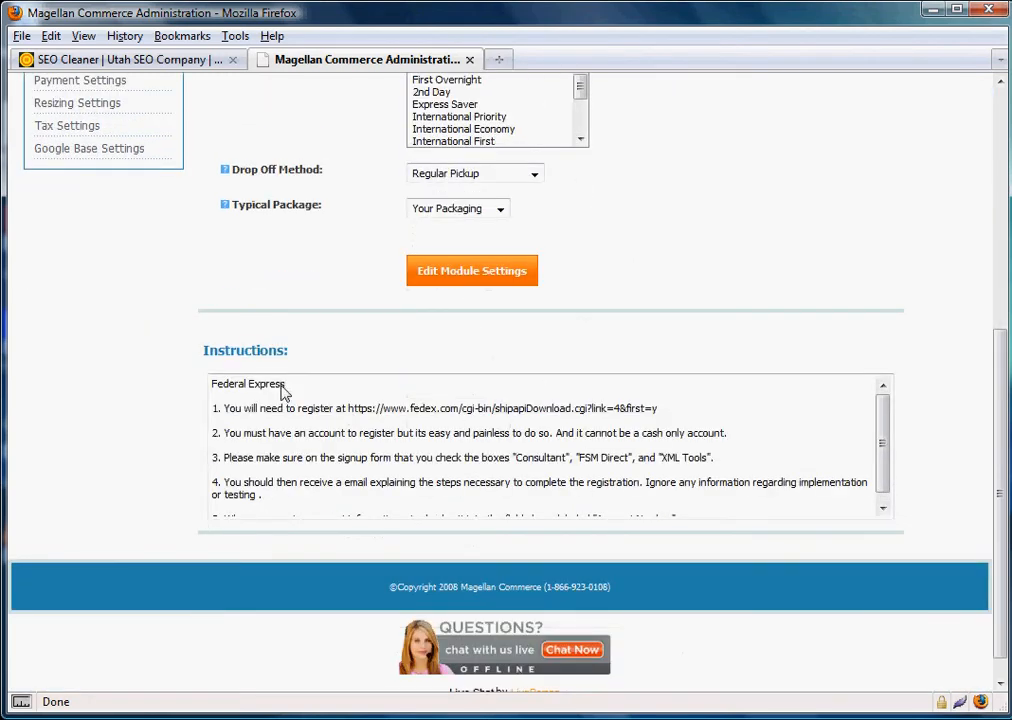
{"action": "left_click_drag", "start_coordinate": [219, 390], "coordinate": [684, 548]}
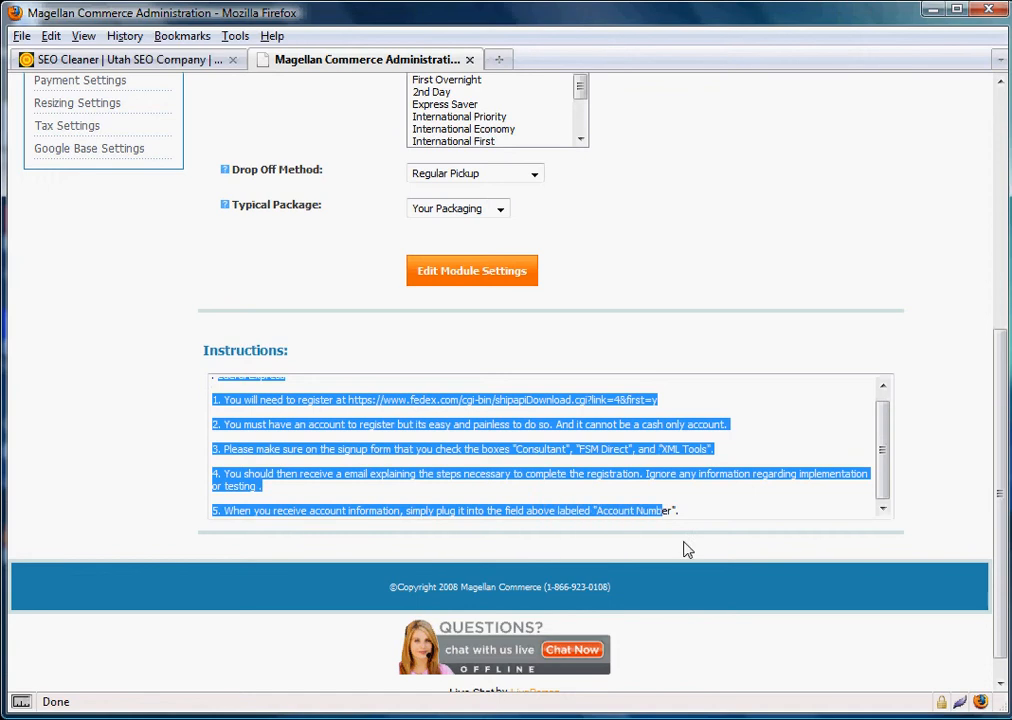
{"action": "left_click", "coordinate": [712, 469]}
{"action": "scroll", "coordinate": [760, 460], "scroll_direction": "up", "scroll_amount": 8}
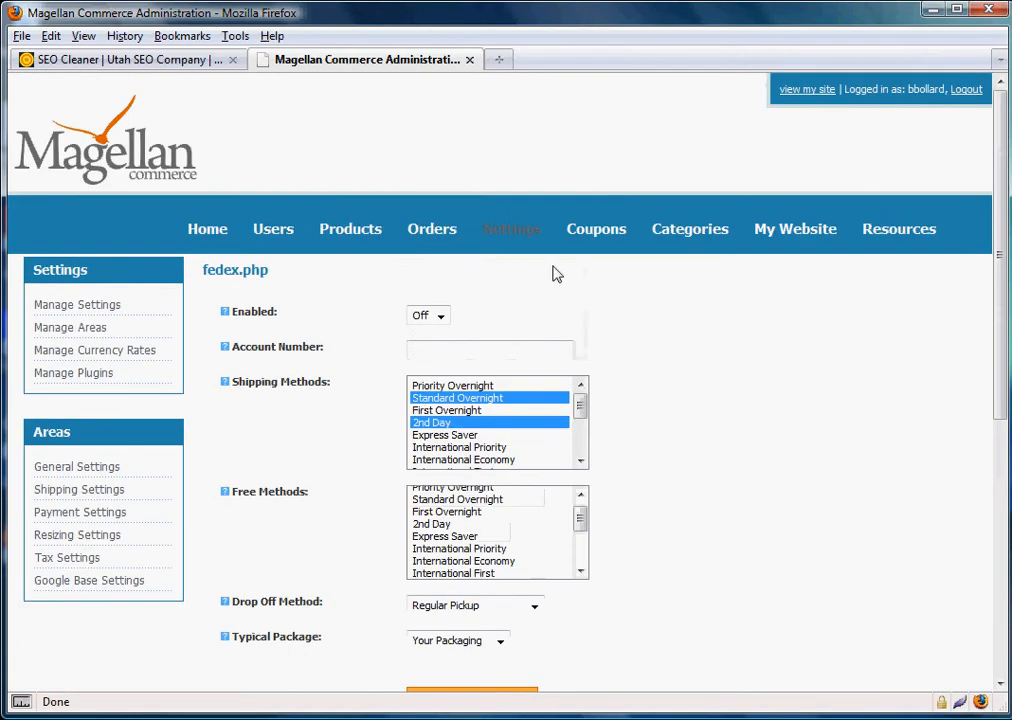
Return to the shipping settings and examine the available active shipping methods and the package settings
{"action": "left_click", "coordinate": [80, 490]}
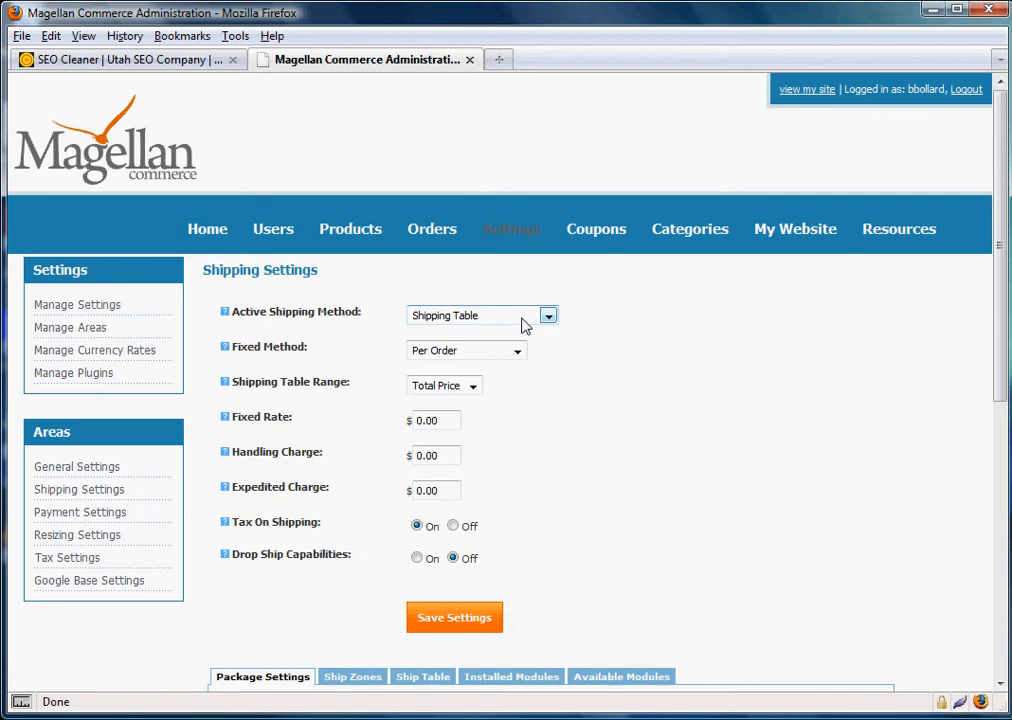
{"action": "left_click", "coordinate": [521, 318]}
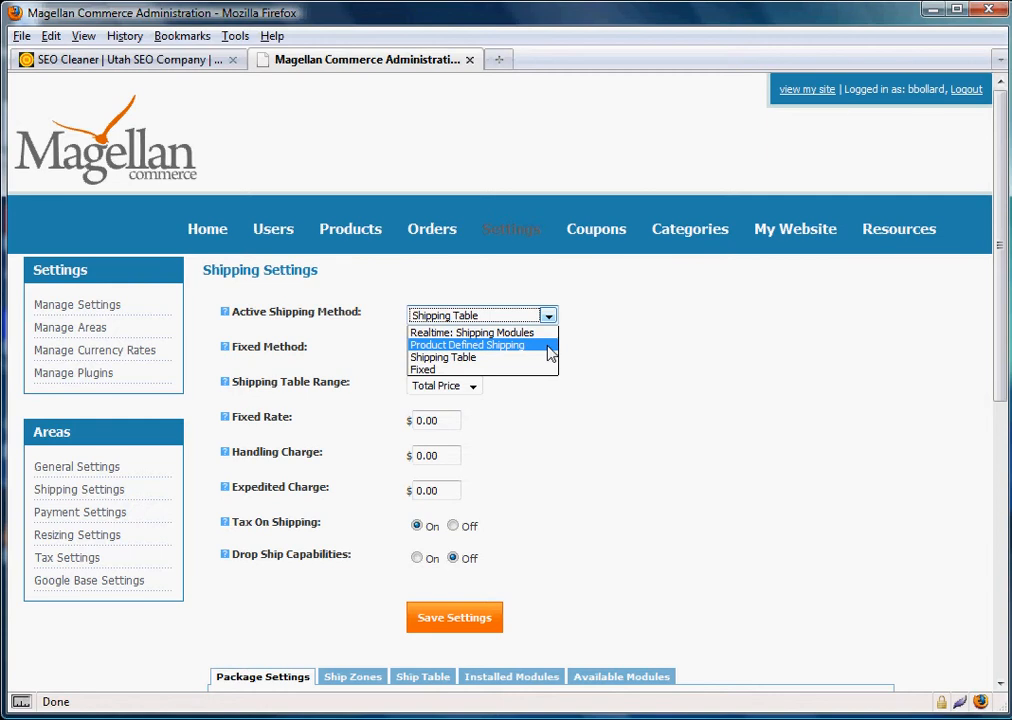
{"action": "left_click", "coordinate": [689, 372]}
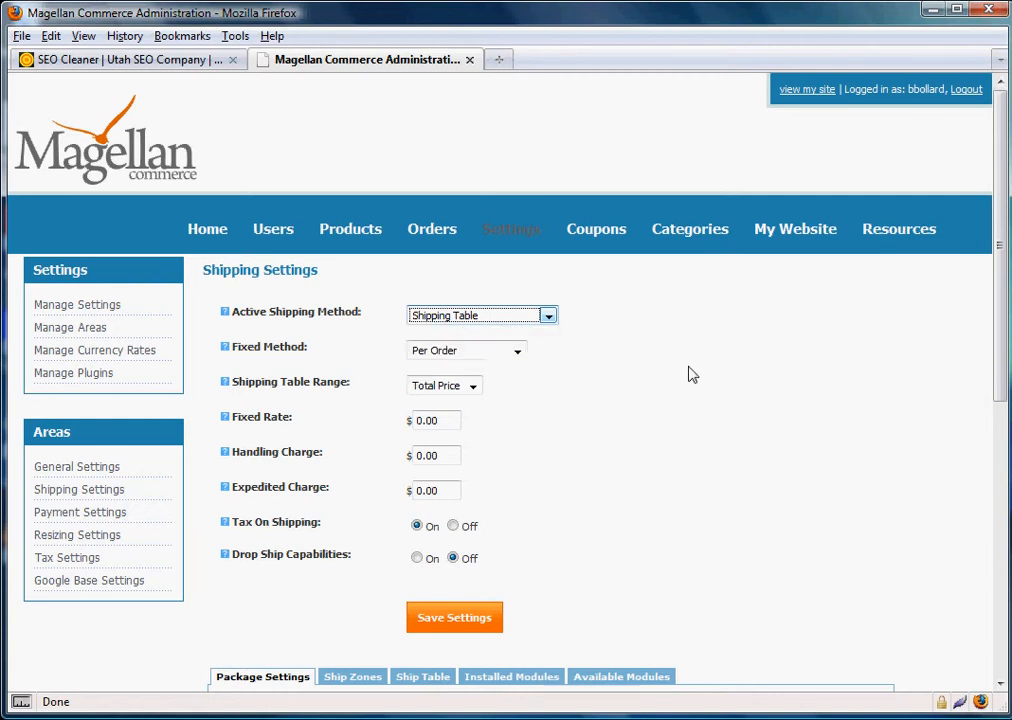
{"action": "scroll", "coordinate": [589, 375], "scroll_direction": "down", "scroll_amount": 4}
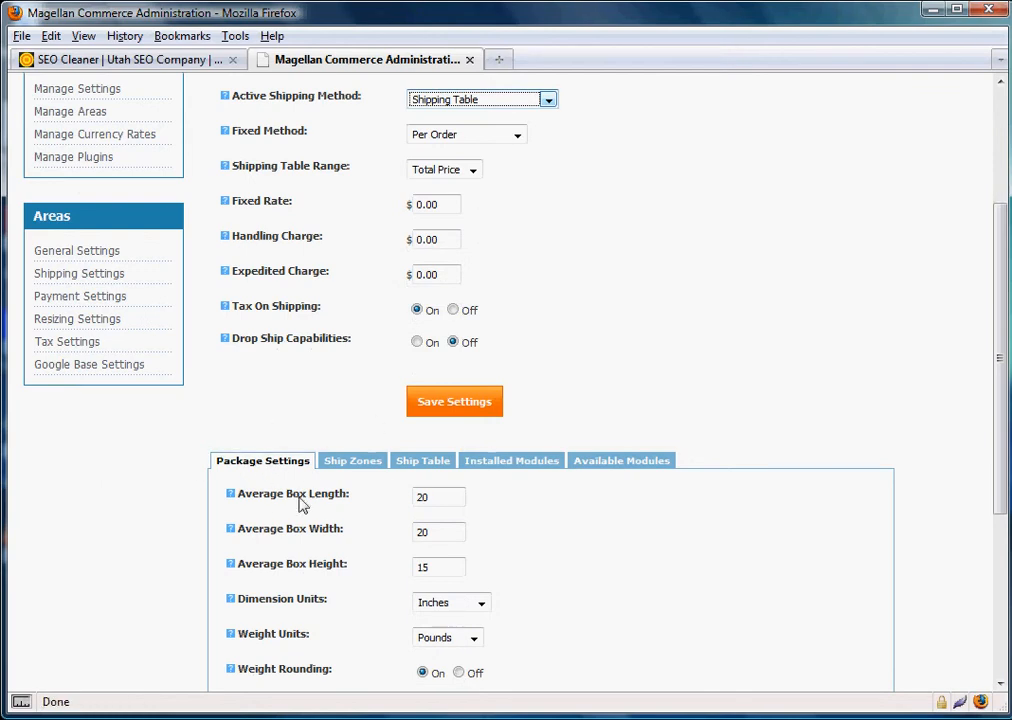
{"action": "left_click", "coordinate": [704, 423]}
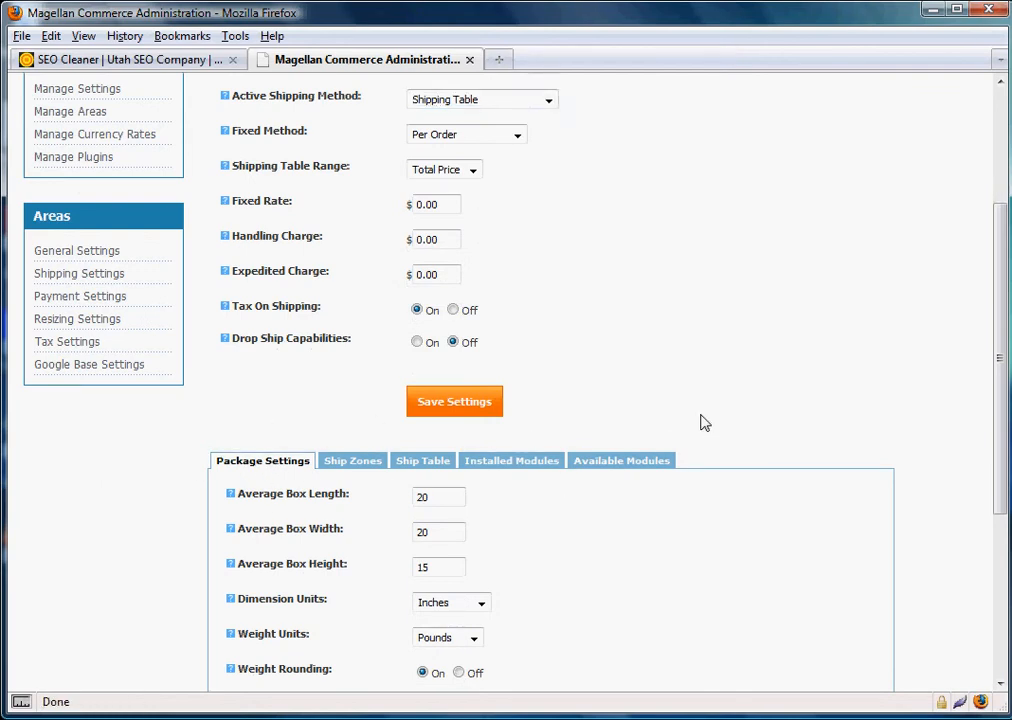
{"action": "scroll", "coordinate": [704, 423], "scroll_direction": "up", "scroll_amount": 2}
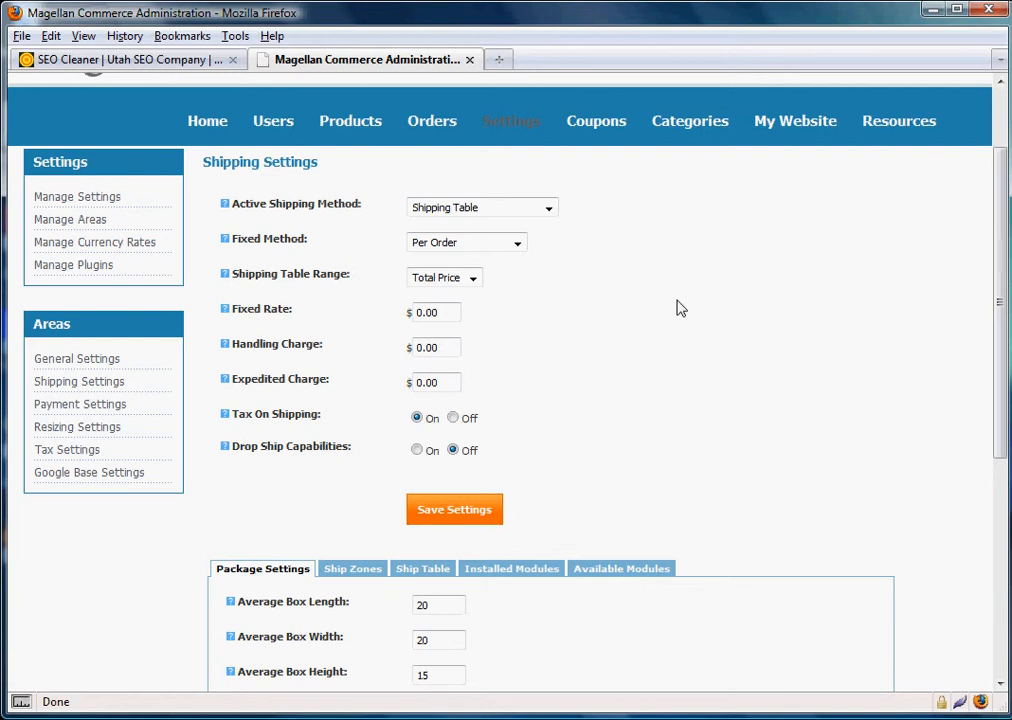
Set the active shipping method to Fixed with a fixed rate of $5.00
{"action": "left_click", "coordinate": [549, 209]}
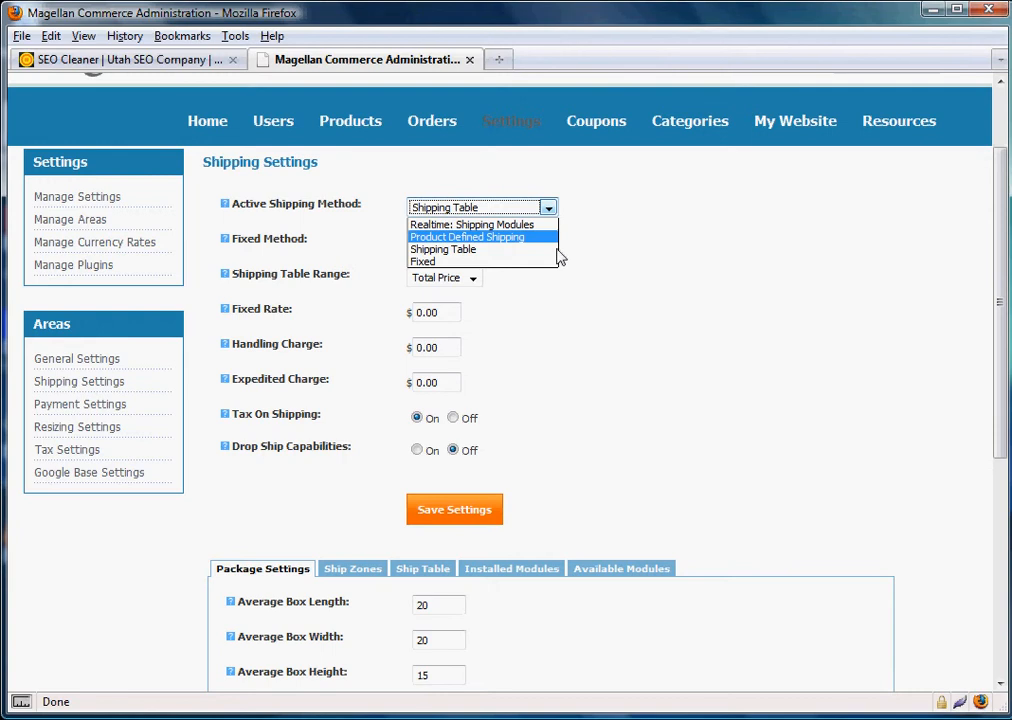
{"action": "left_click", "coordinate": [464, 262]}
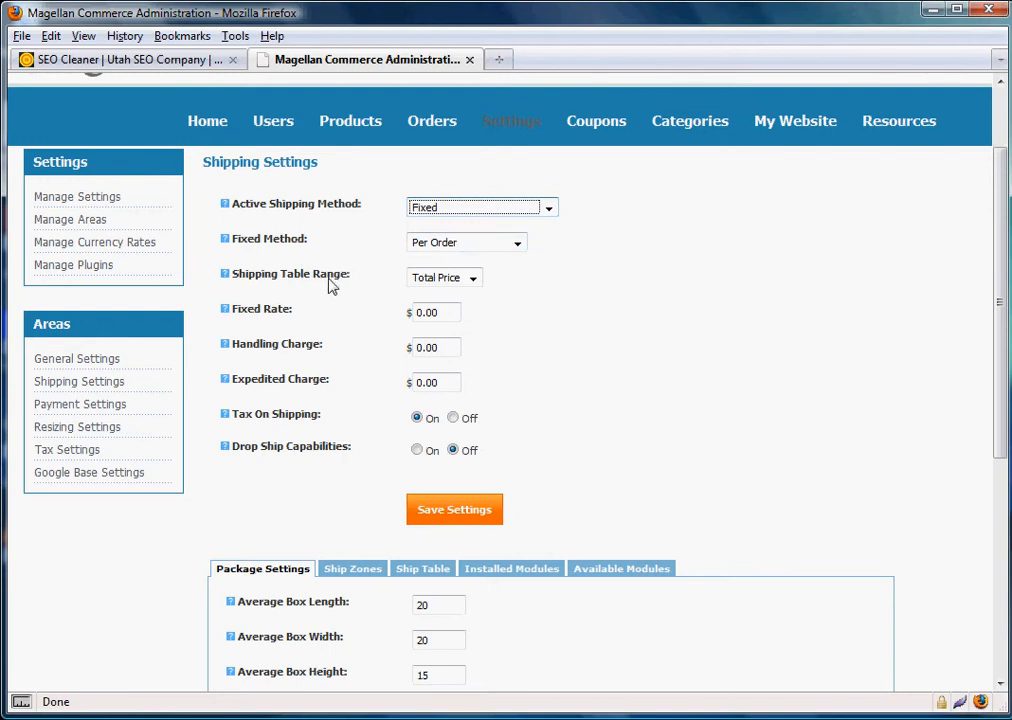
{"action": "left_click_drag", "start_coordinate": [456, 314], "coordinate": [252, 293]}
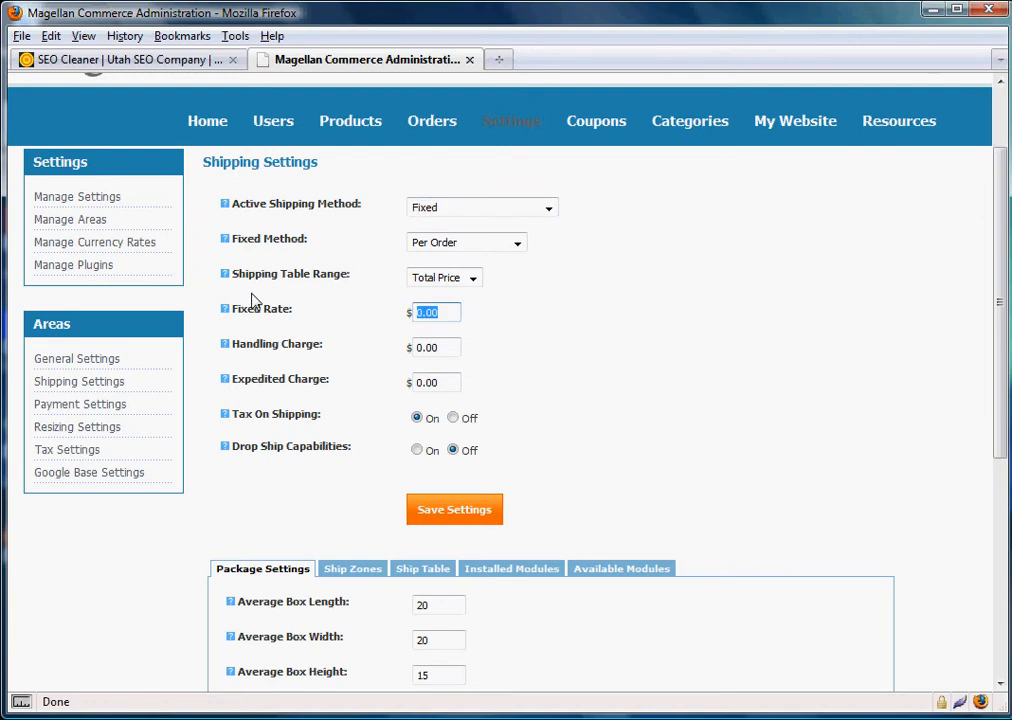
{"action": "type", "text": "5.00"}
{"action": "left_click", "coordinate": [445, 348]}
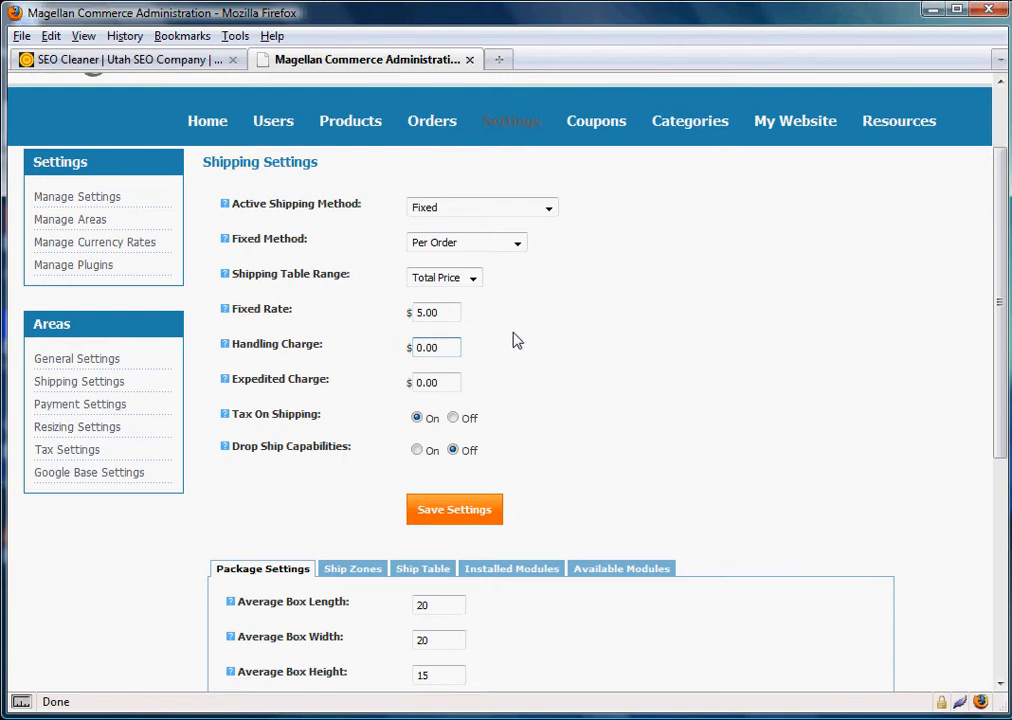
{"action": "left_click_drag", "start_coordinate": [454, 316], "coordinate": [384, 323]}
{"action": "left_click", "coordinate": [455, 318]}
Save the shipping settings and check the saved fixed rate
{"action": "left_click", "coordinate": [448, 511]}
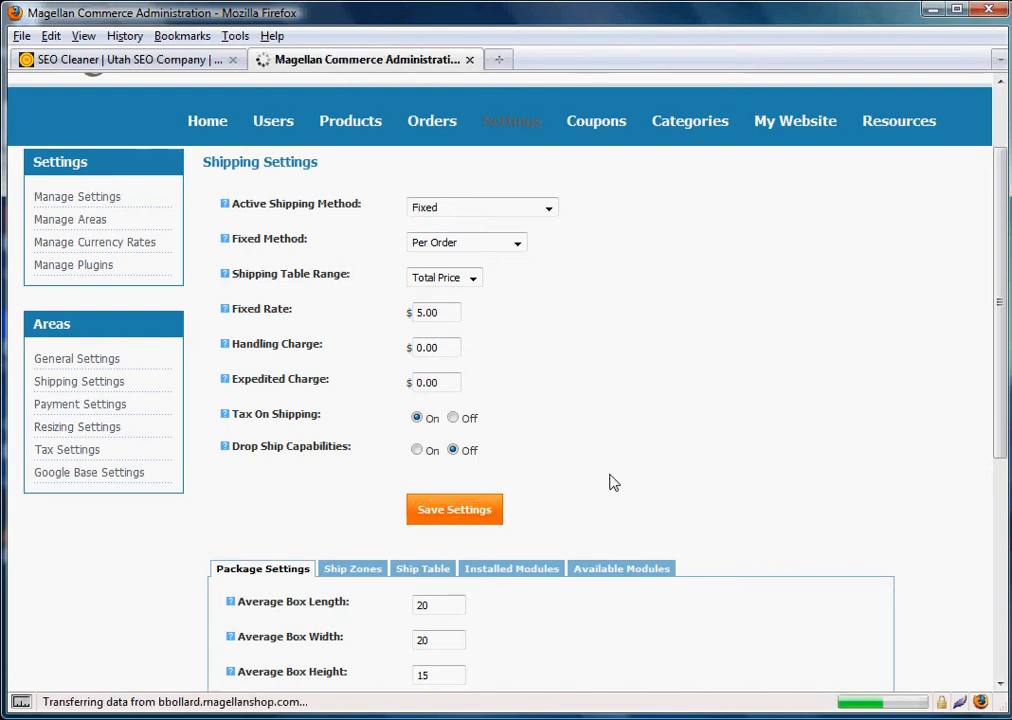
{"action": "scroll", "coordinate": [610, 482], "scroll_direction": "down", "scroll_amount": 4}
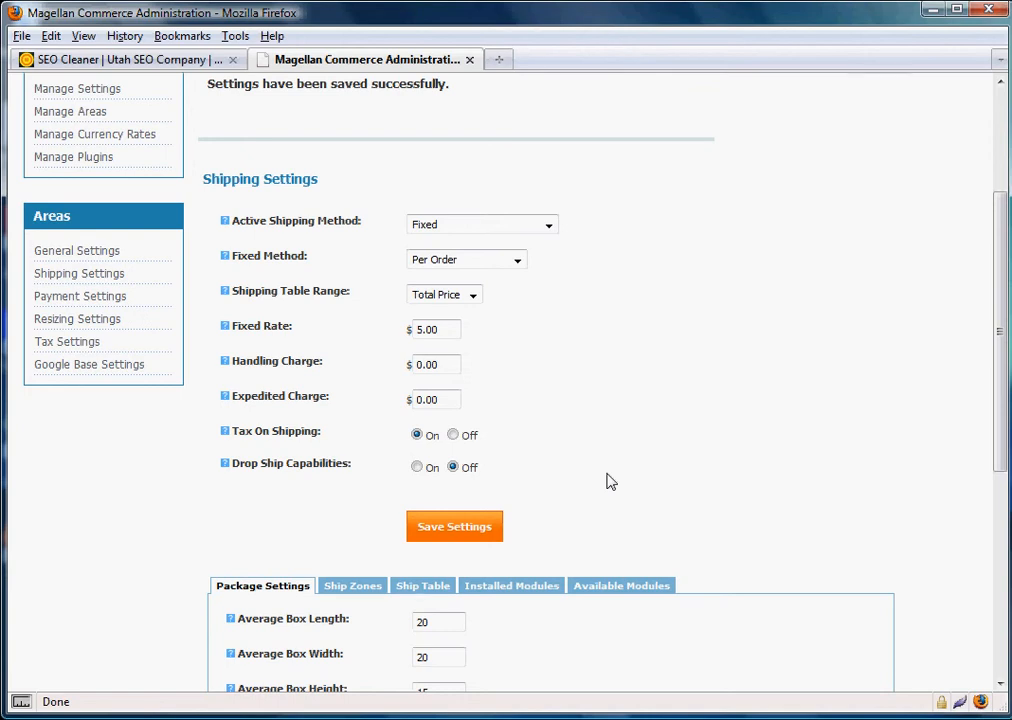
{"action": "left_click_drag", "start_coordinate": [443, 339], "coordinate": [397, 343]}
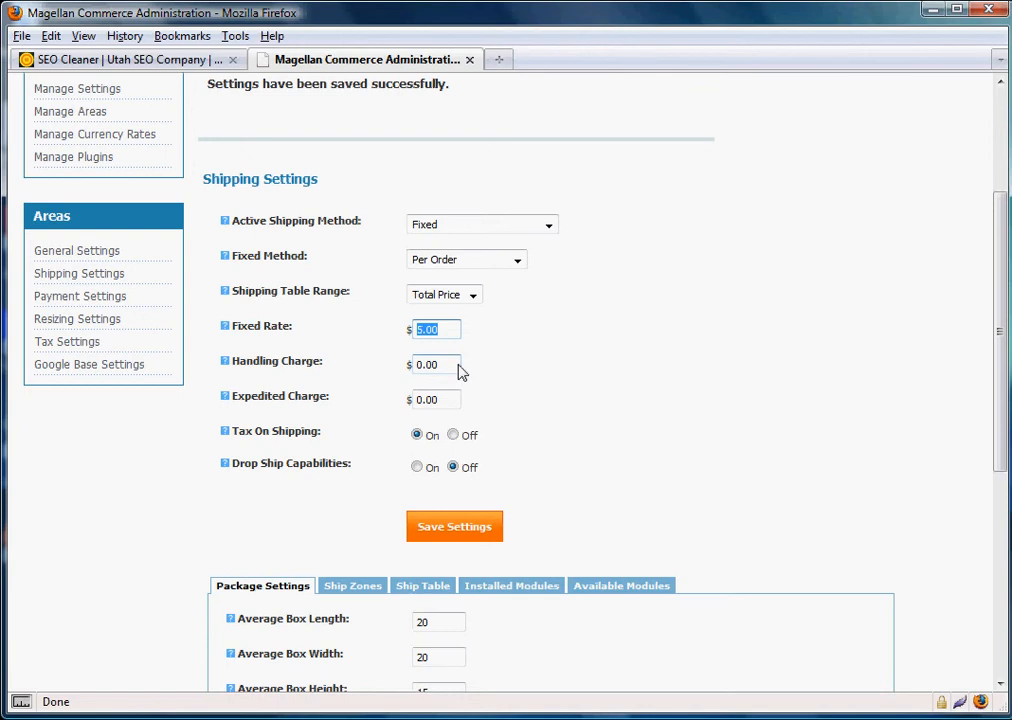
{"action": "double_click", "coordinate": [450, 331]}
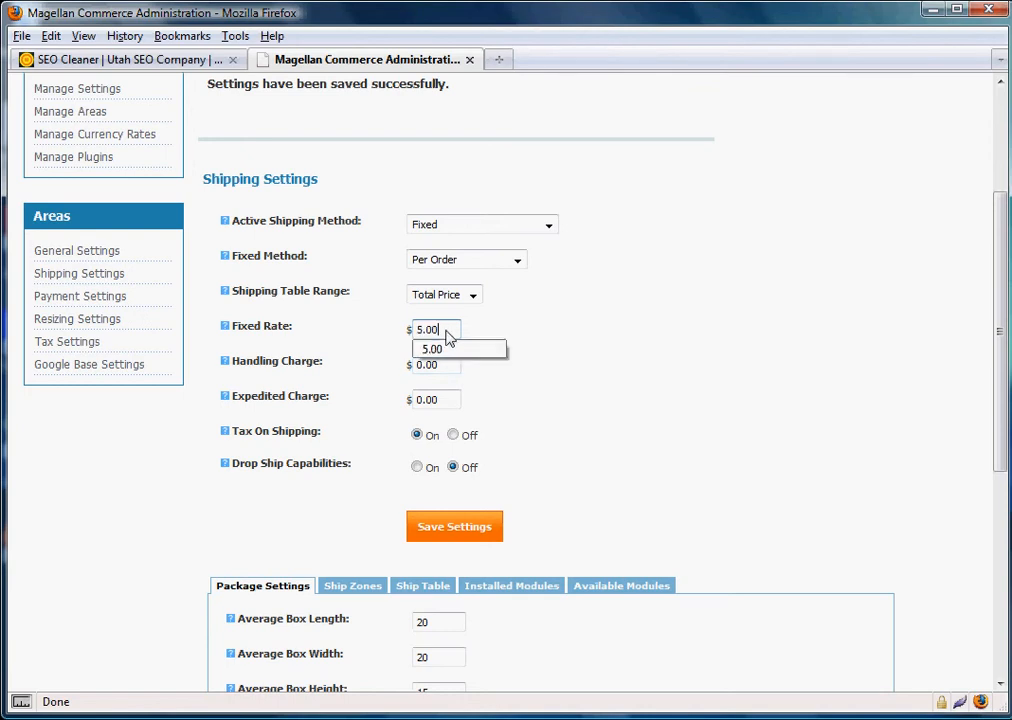
{"action": "left_click", "coordinate": [455, 331]}
{"action": "left_click", "coordinate": [688, 276]}
Set the active shipping method to Shipping Table and choose Per Order as the fixed method
{"action": "left_click", "coordinate": [488, 226]}
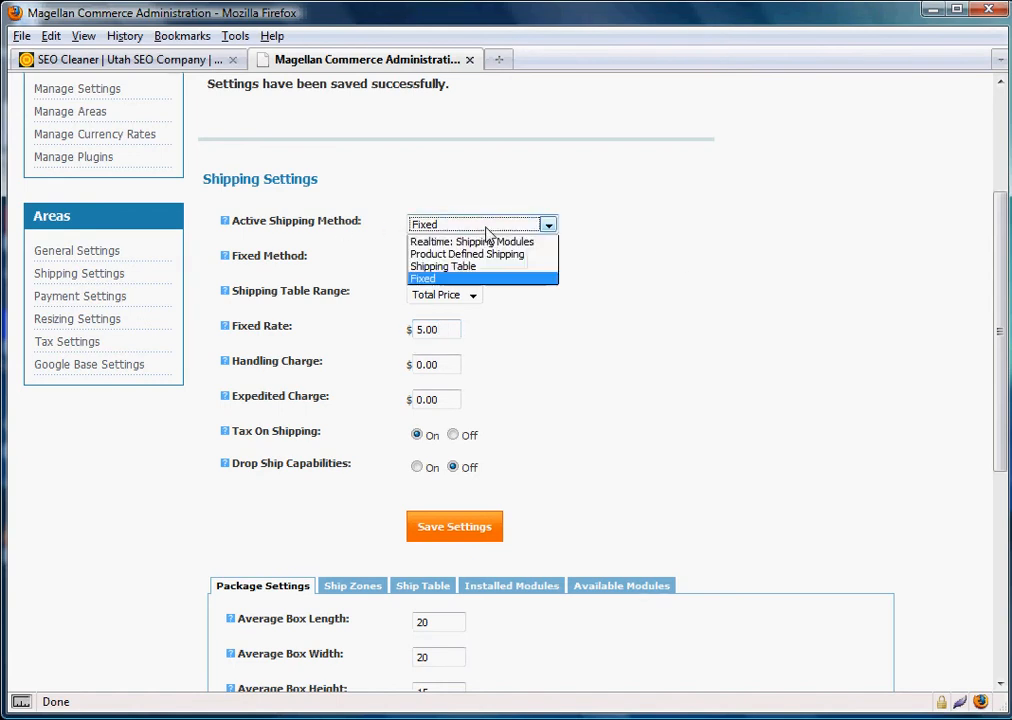
{"action": "left_click", "coordinate": [499, 267]}
{"action": "left_click", "coordinate": [624, 258]}
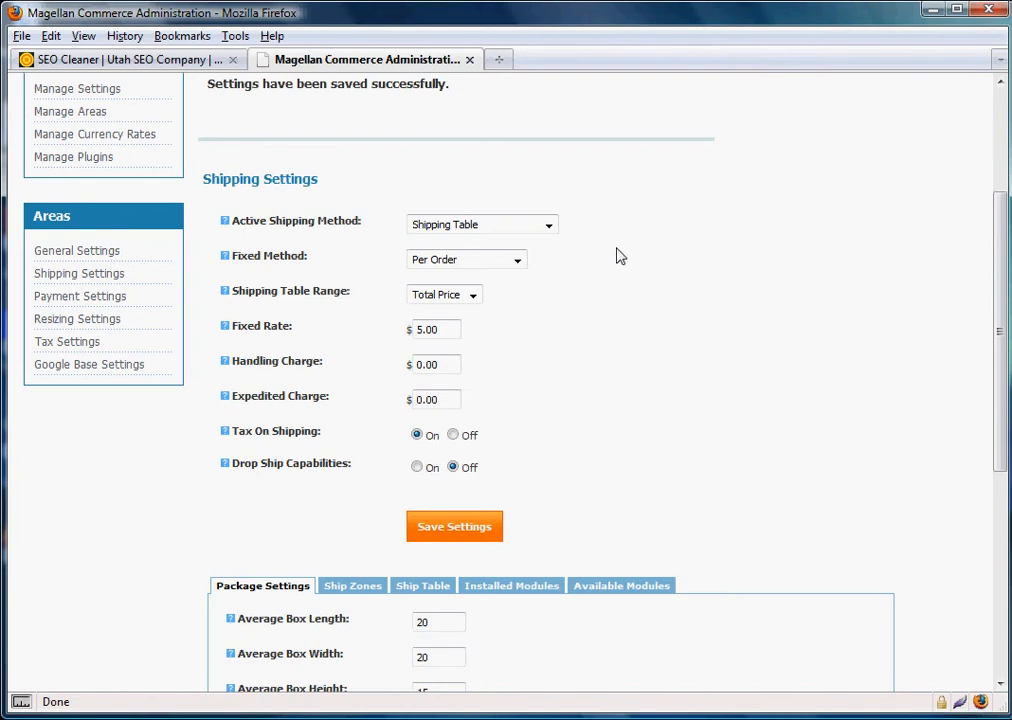
{"action": "left_click", "coordinate": [505, 263]}
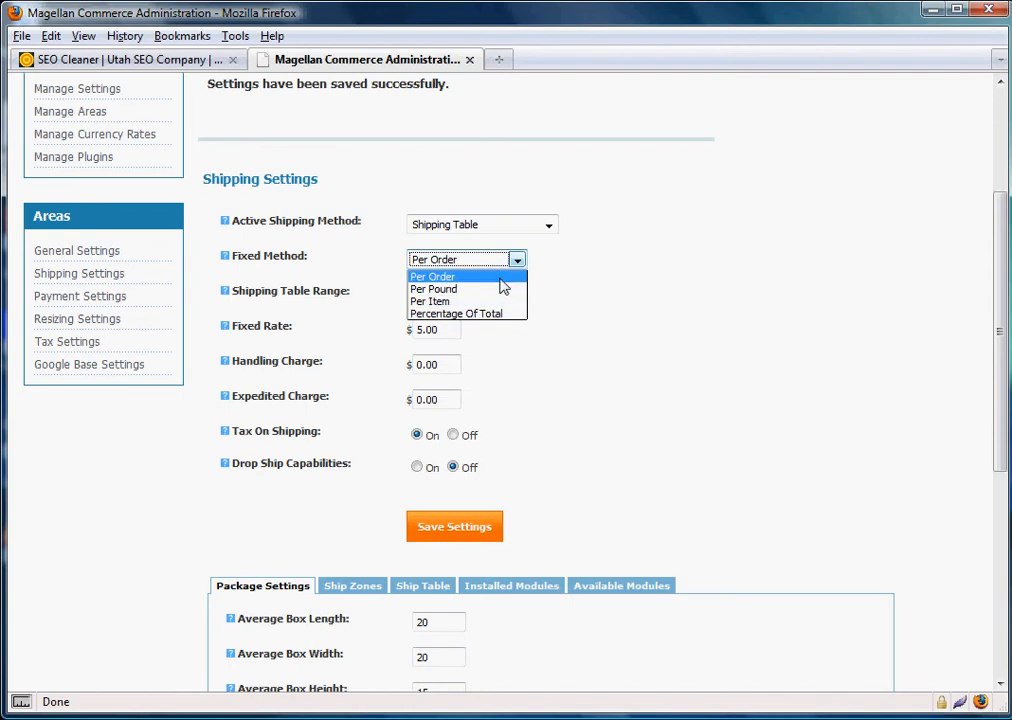
{"action": "left_click", "coordinate": [501, 280]}
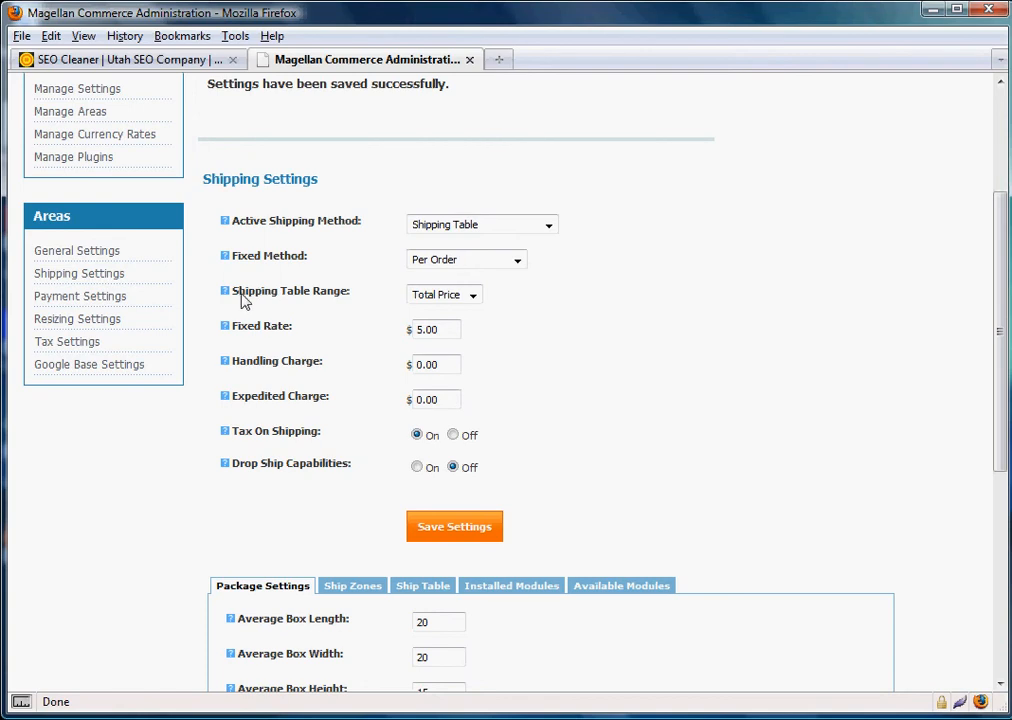
Try Weight as the shipping table range, and return the range to Total Price
{"action": "left_click", "coordinate": [438, 298]}
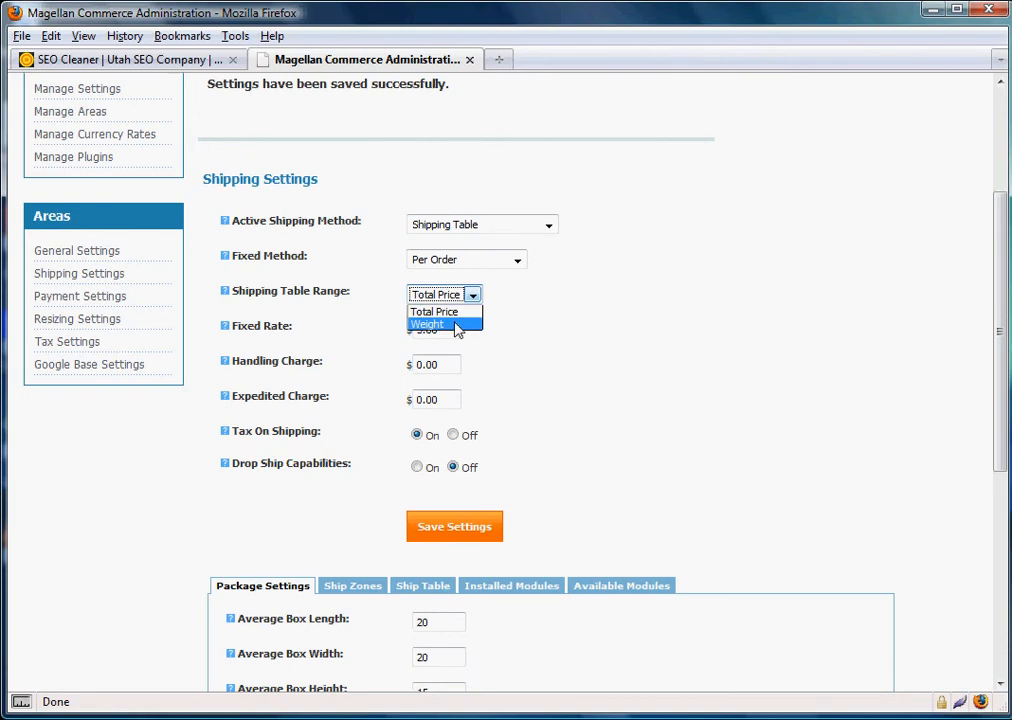
{"action": "left_click", "coordinate": [456, 325]}
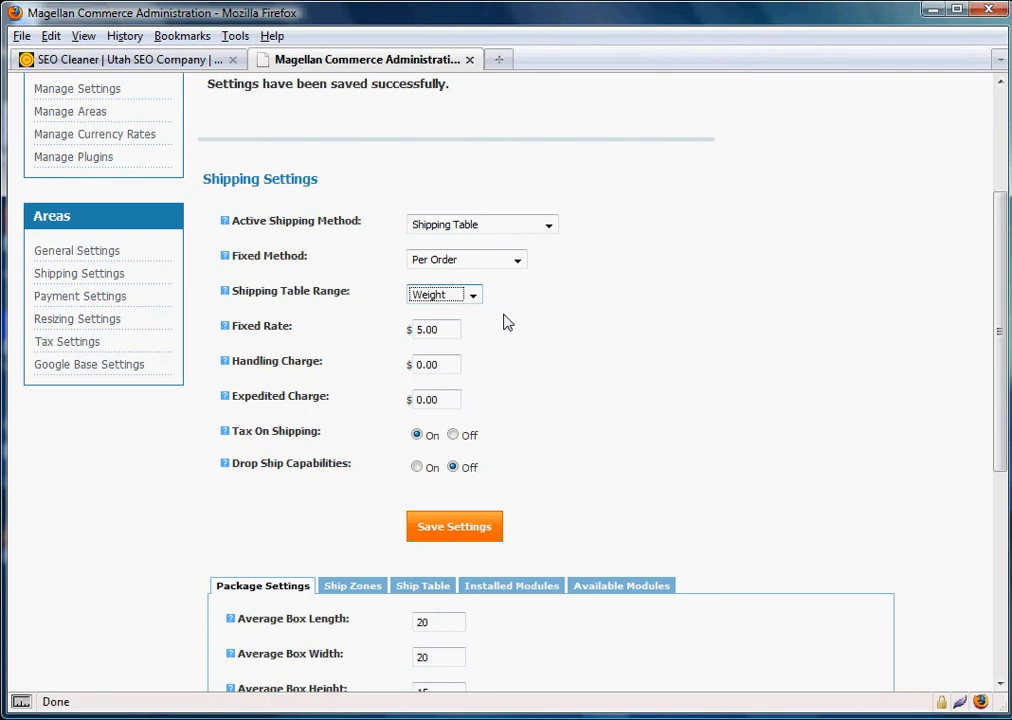
{"action": "left_click", "coordinate": [468, 298]}
{"action": "left_click", "coordinate": [463, 318]}
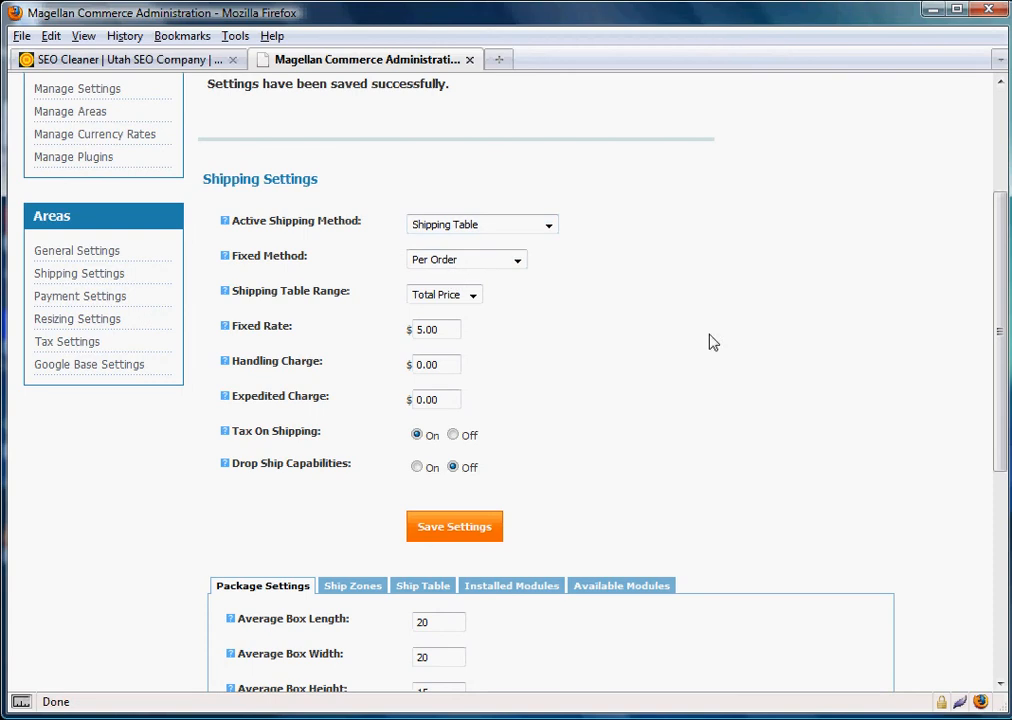
Set the fixed rate to $0.00, review the handling and expedited charges, and save the shipping settings
{"action": "double_click", "coordinate": [422, 330]}
{"action": "type", "text": "0.00"}
{"action": "left_click_drag", "start_coordinate": [441, 367], "coordinate": [384, 380]}
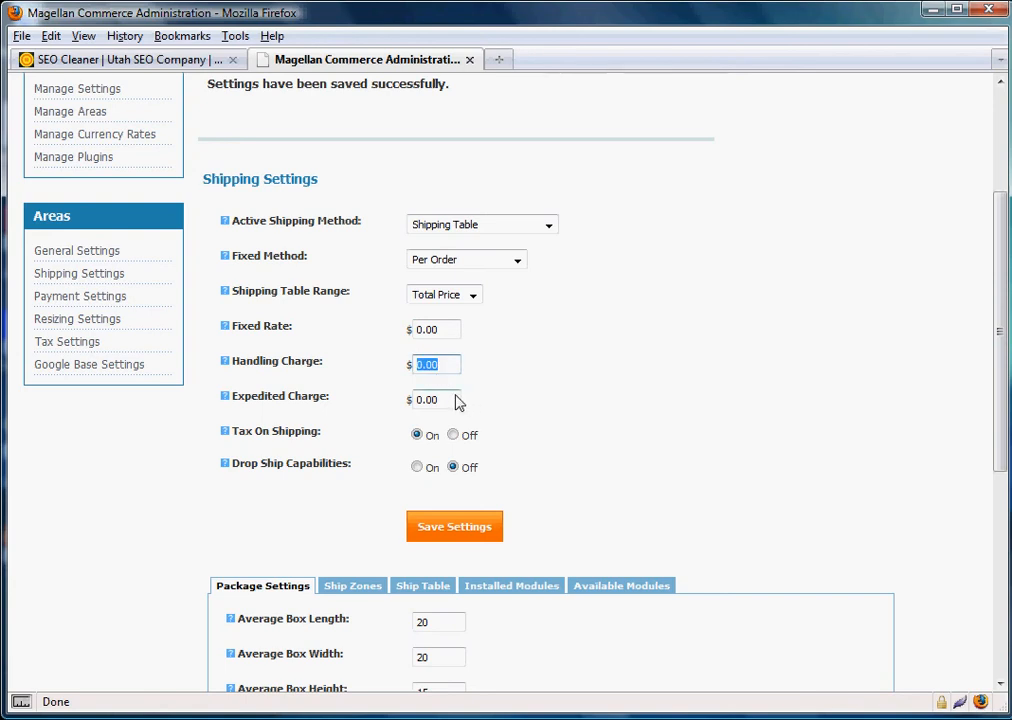
{"action": "left_click_drag", "start_coordinate": [456, 400], "coordinate": [408, 399]}
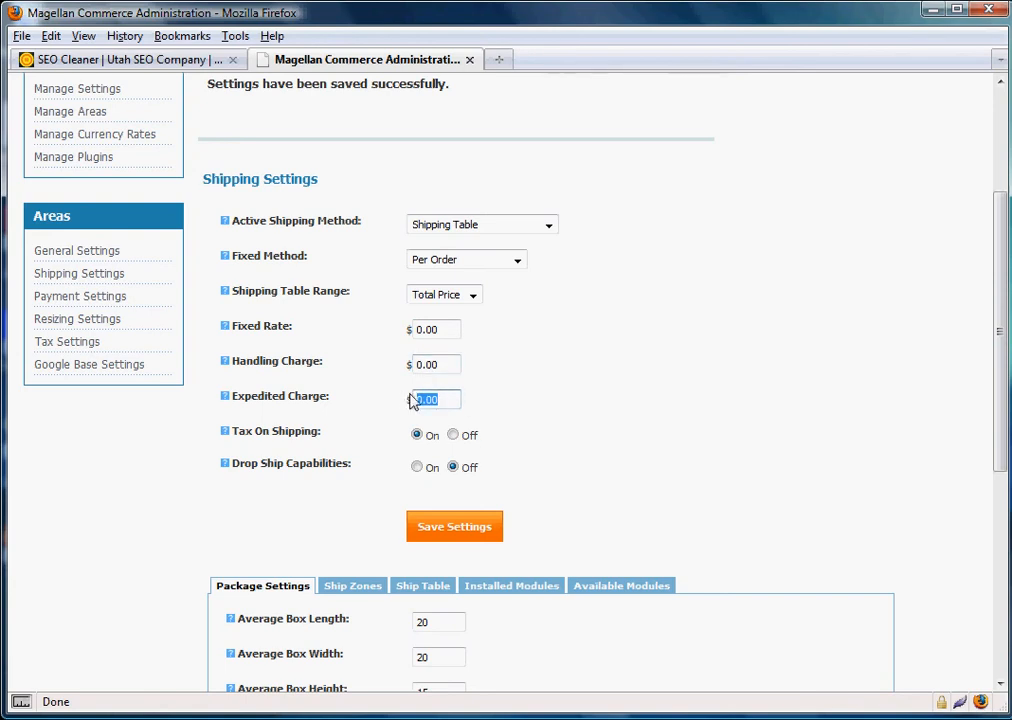
{"action": "left_click", "coordinate": [655, 438]}
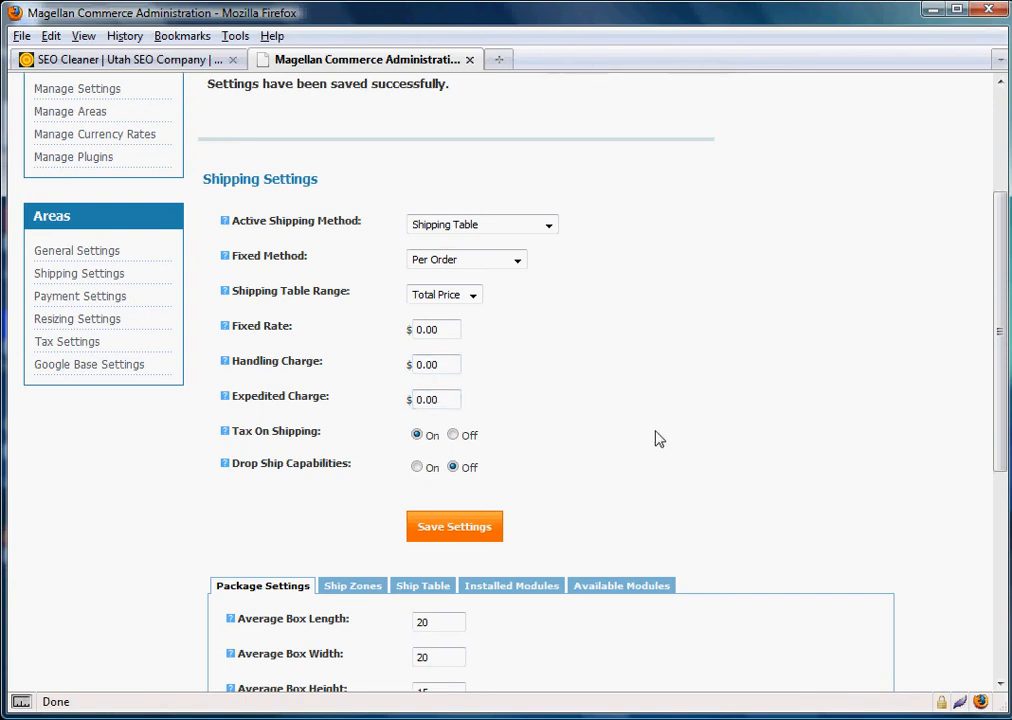
{"action": "left_click", "coordinate": [470, 528]}
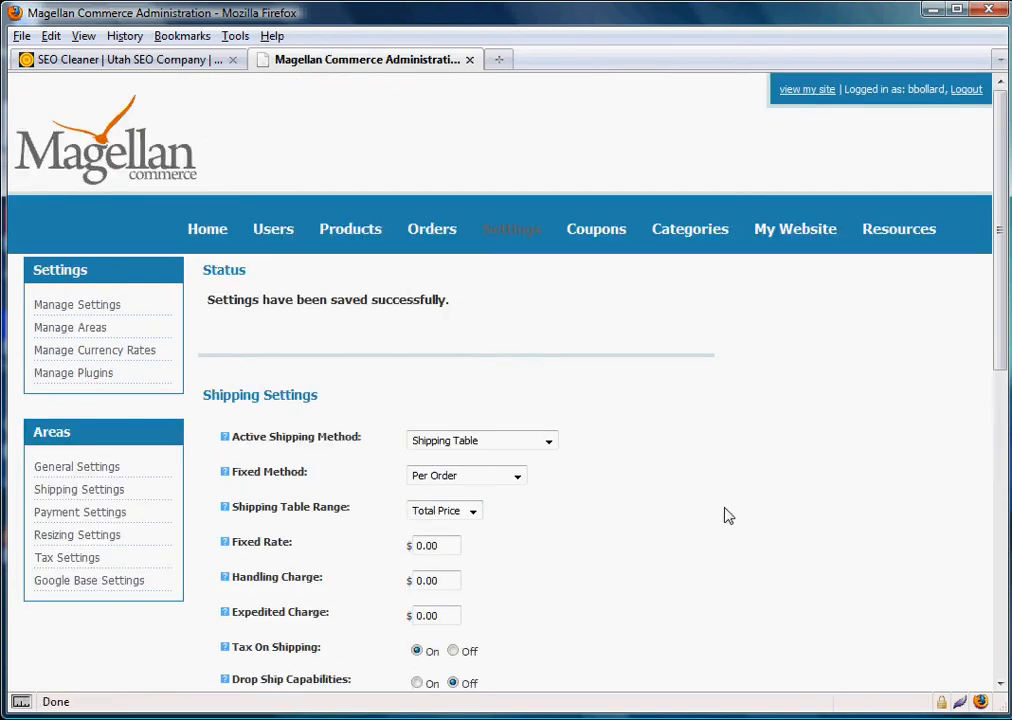
Start a new shipping zone and name it "united states"
{"action": "scroll", "coordinate": [727, 515], "scroll_direction": "down", "scroll_amount": 6}
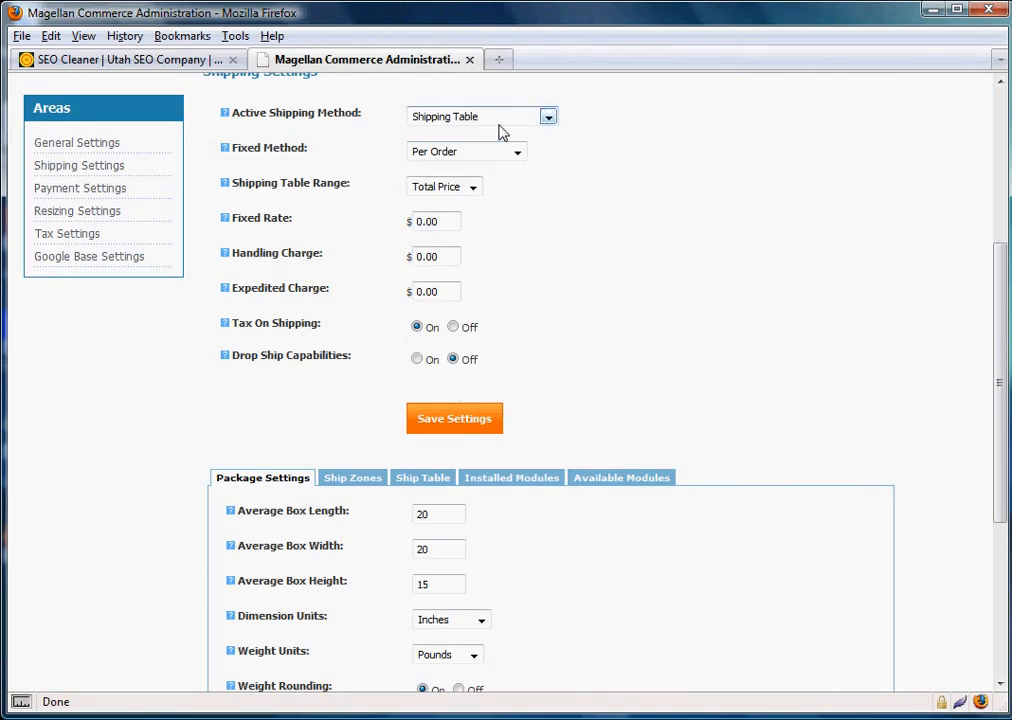
{"action": "scroll", "coordinate": [538, 378], "scroll_direction": "down", "scroll_amount": 2}
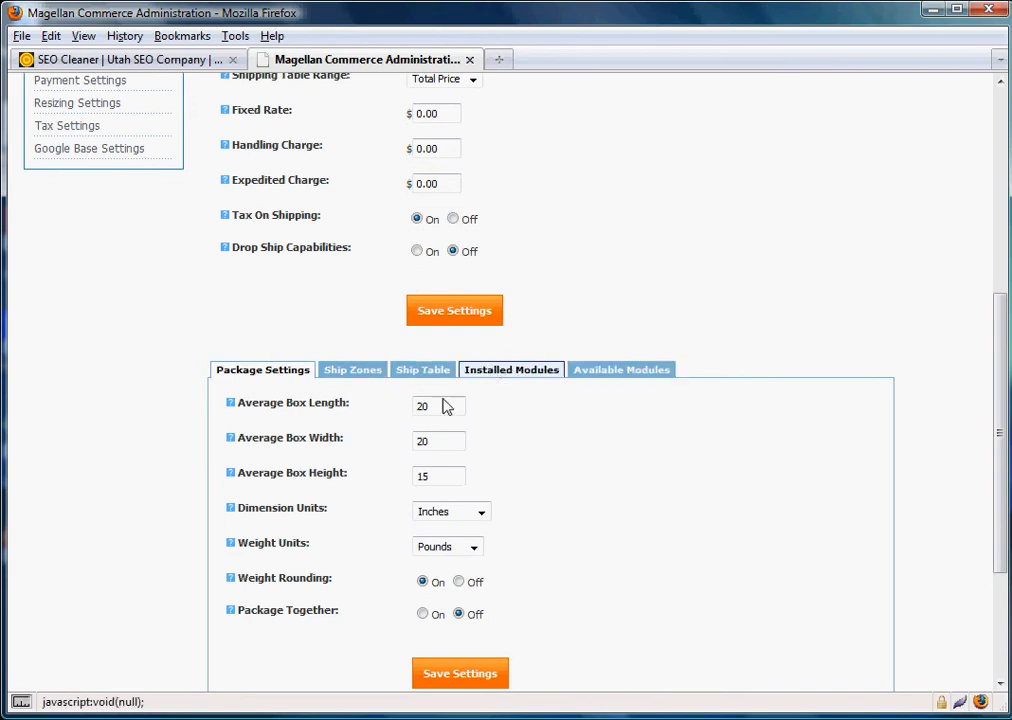
{"action": "left_click", "coordinate": [355, 380]}
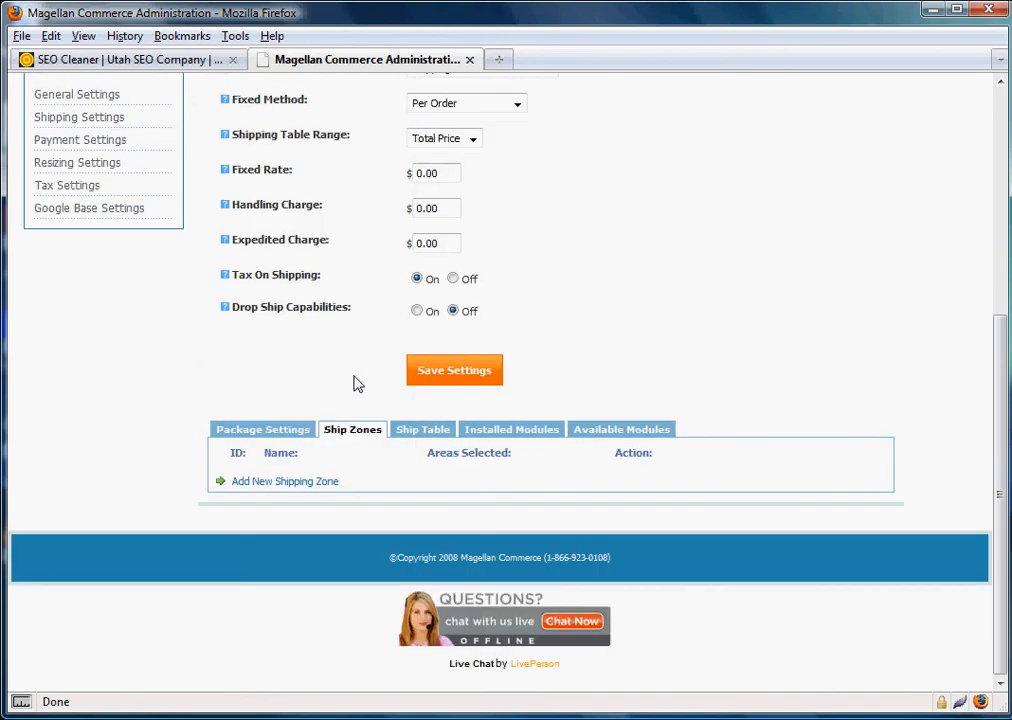
{"action": "left_click", "coordinate": [286, 483]}
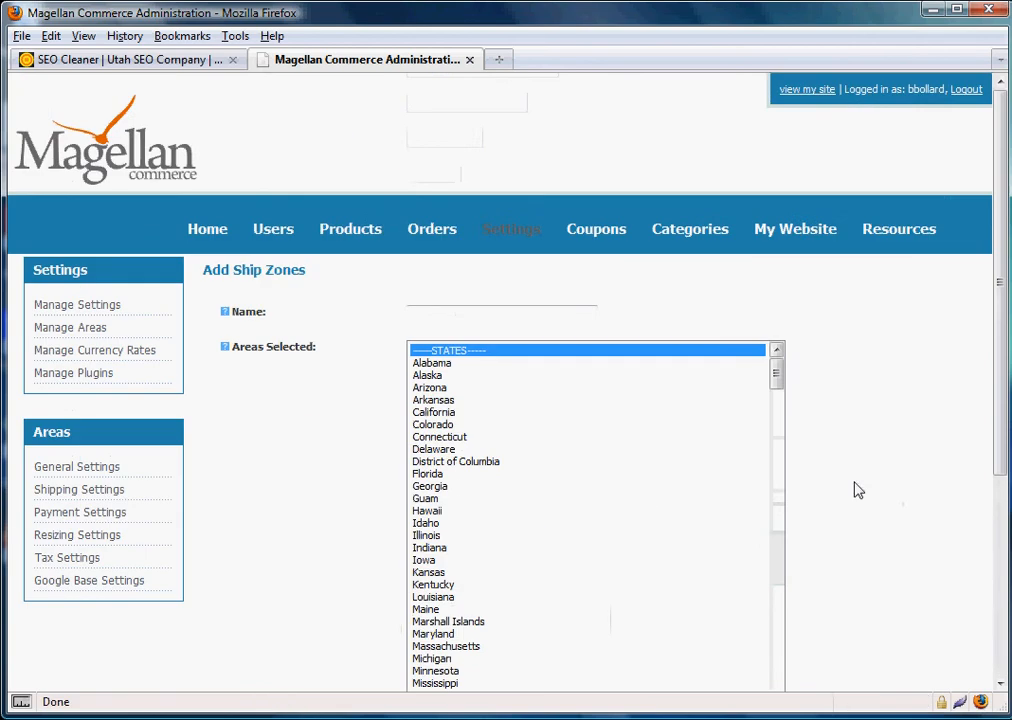
{"action": "scroll", "coordinate": [863, 486], "scroll_direction": "down", "scroll_amount": 2}
{"action": "mouse_move", "coordinate": [777, 266]}
{"action": "left_mouse_down"}
{"action": "mouse_move", "coordinate": [795, 309]}
{"action": "mouse_move", "coordinate": [800, 407]}
{"action": "mouse_move", "coordinate": [777, 582]}
{"action": "mouse_move", "coordinate": [801, 460]}
{"action": "mouse_move", "coordinate": [779, 251]}
{"action": "left_mouse_up"}
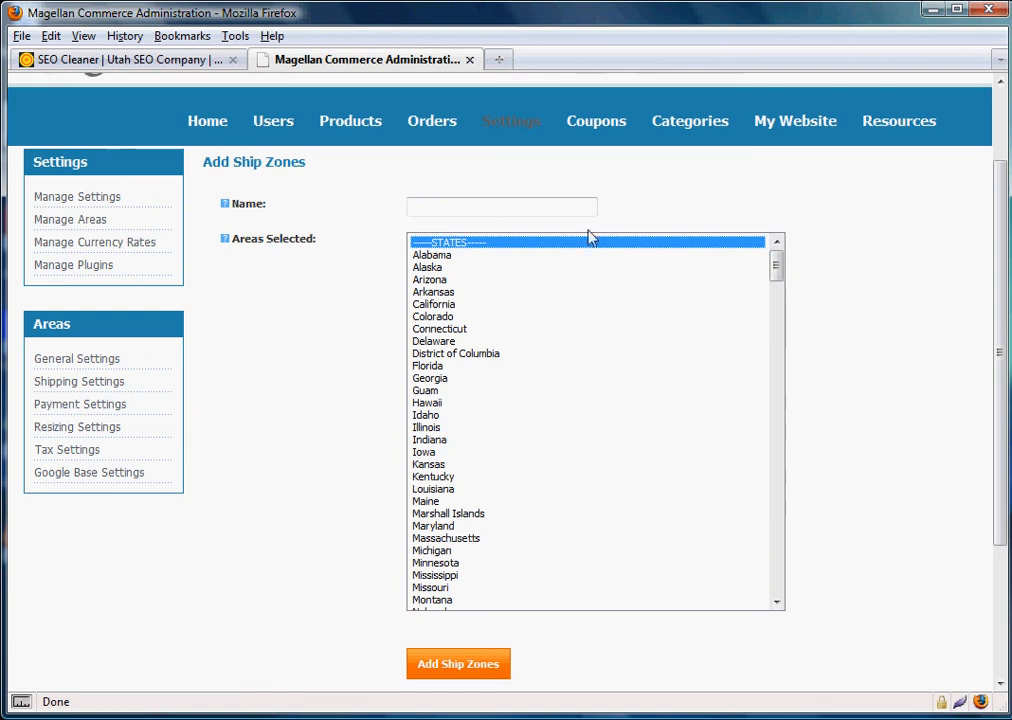
{"action": "left_click", "coordinate": [550, 213]}
{"action": "type", "text": "united states"}
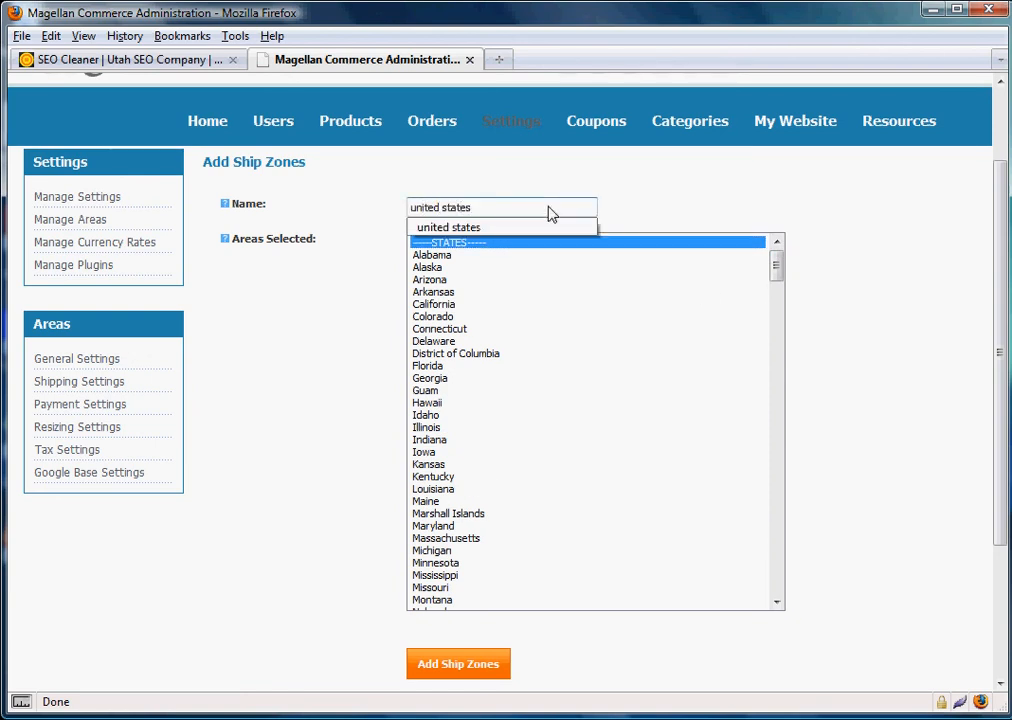
{"action": "left_click", "coordinate": [937, 305]}
Try selecting individual states for the zone, including California through Georgia and Idaho, and a single state such as Kansas
{"action": "left_click", "coordinate": [515, 305]}
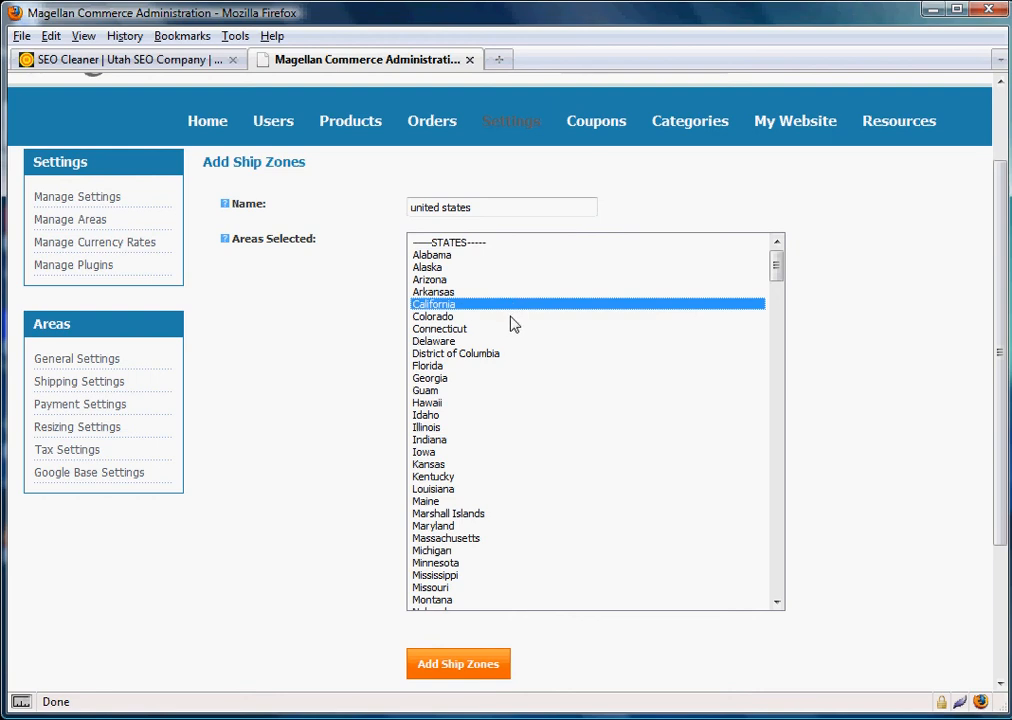
{"action": "left_click", "coordinate": [515, 331], "text": "ctrl"}
{"action": "left_click", "coordinate": [505, 317], "text": "ctrl"}
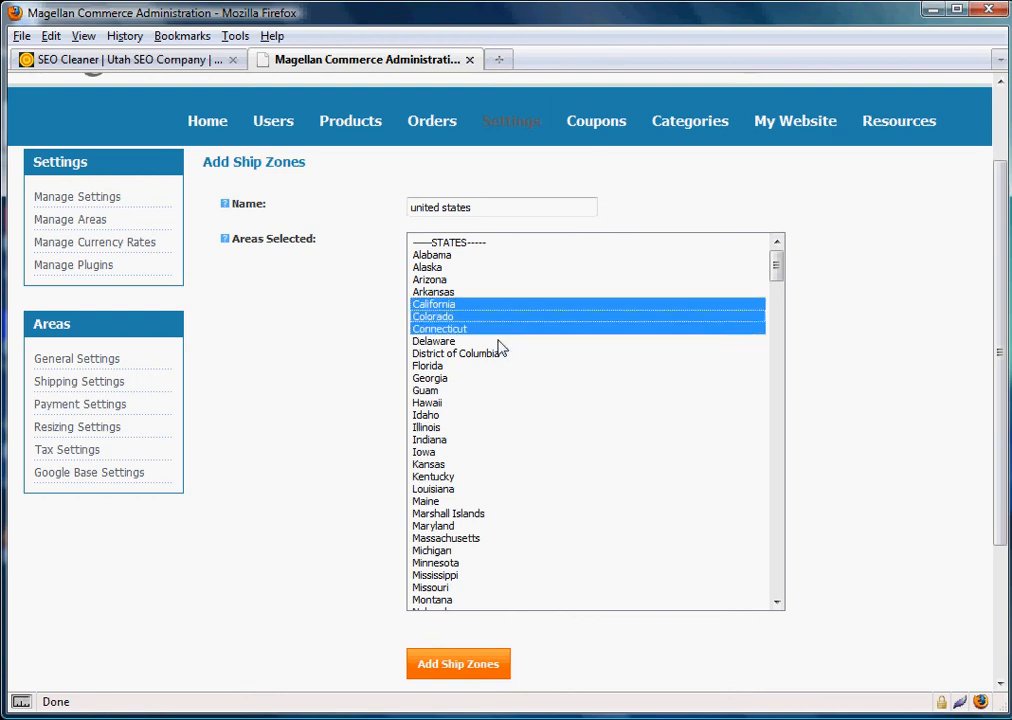
{"action": "left_click", "coordinate": [497, 341], "text": "ctrl"}
{"action": "left_click", "coordinate": [484, 365], "text": "ctrl"}
{"action": "left_click", "coordinate": [481, 355], "text": "ctrl"}
{"action": "left_click", "coordinate": [476, 378], "text": "ctrl"}
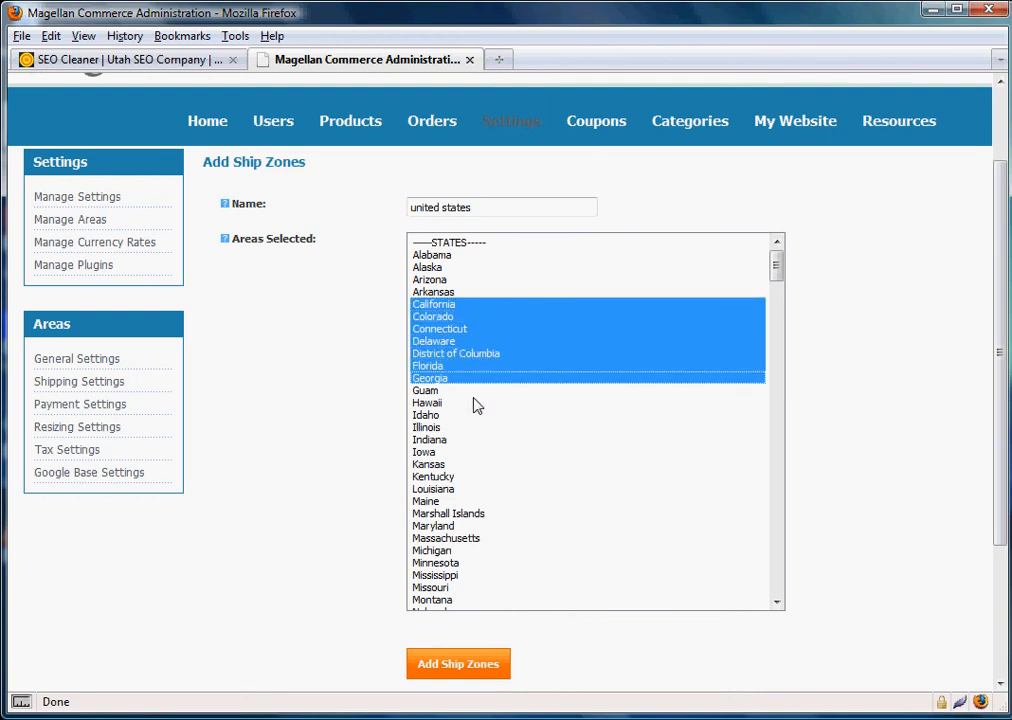
{"action": "left_click", "coordinate": [479, 415], "text": "ctrl"}
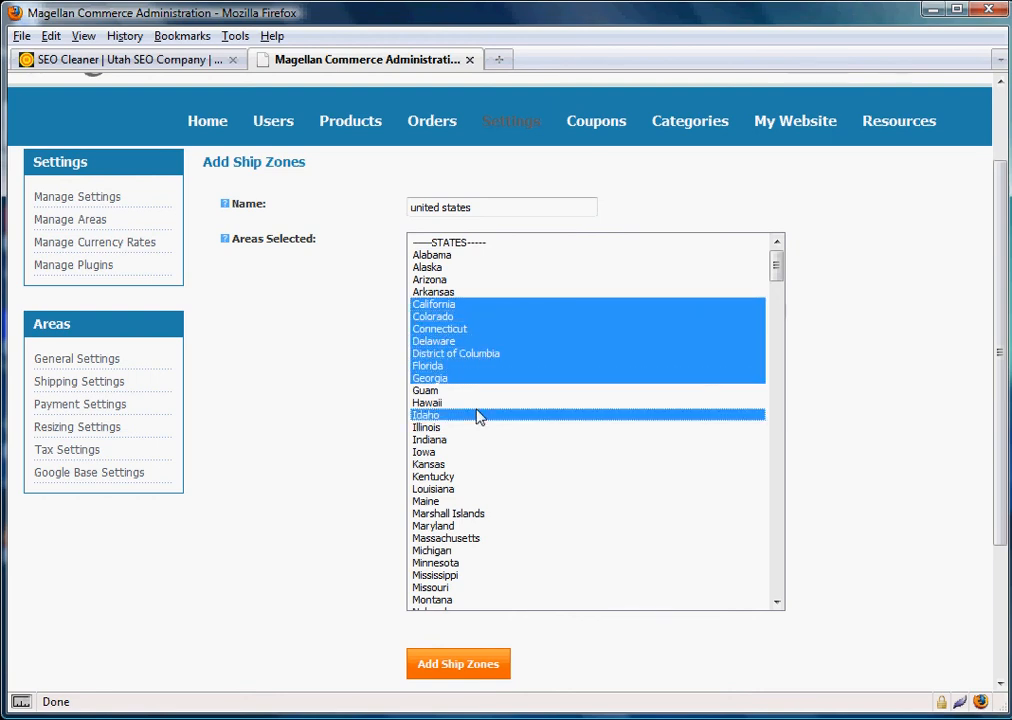
{"action": "left_click", "coordinate": [536, 502]}
{"action": "left_click", "coordinate": [527, 464]}
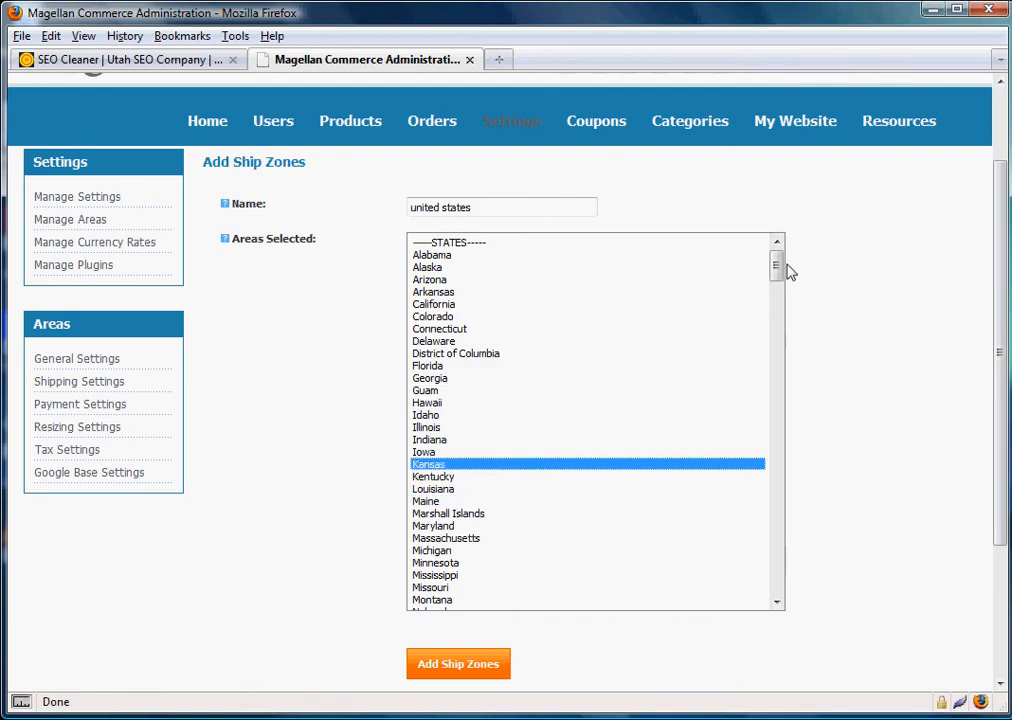
Select the country United States as the zone's area and add the shipping zone
{"action": "left_click_drag", "start_coordinate": [778, 268], "coordinate": [787, 593]}
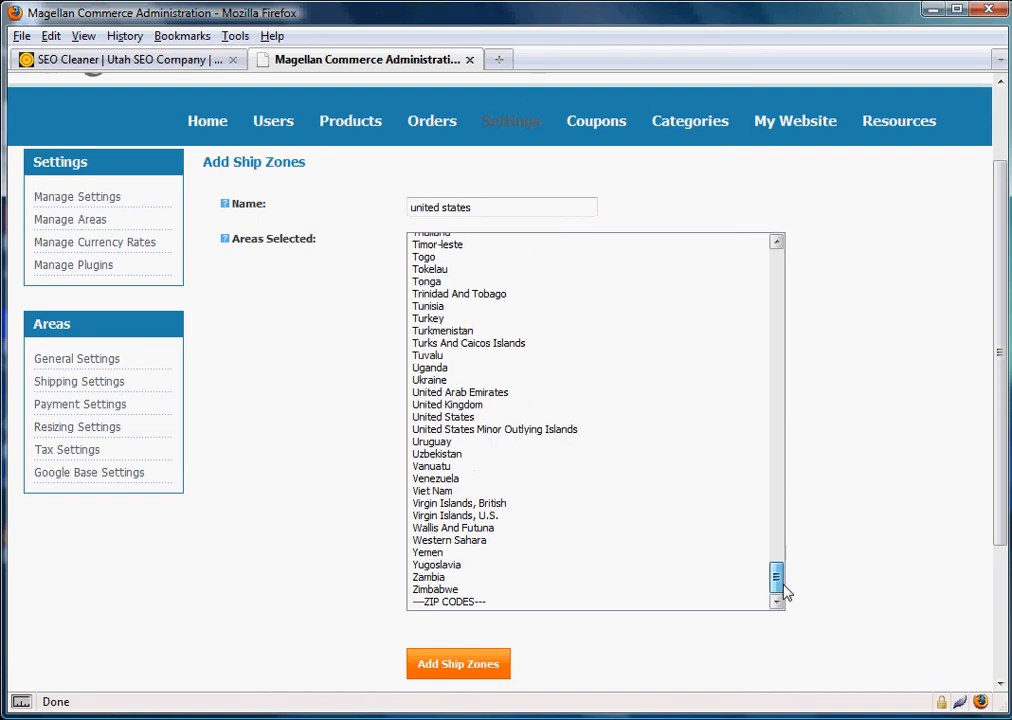
{"action": "left_click", "coordinate": [458, 417]}
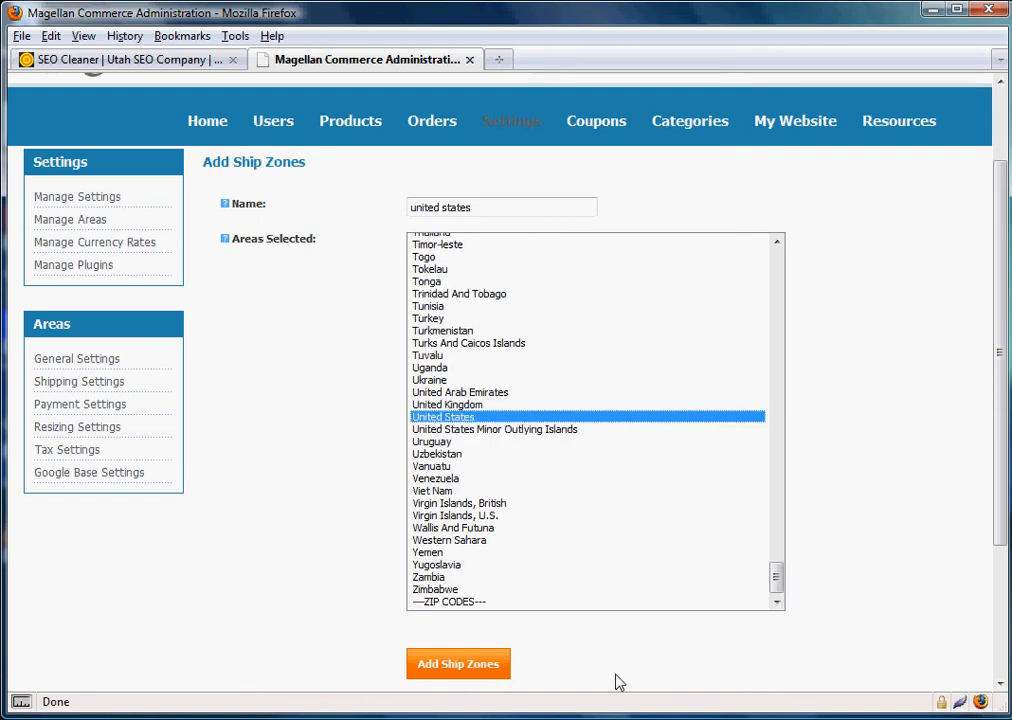
{"action": "left_click", "coordinate": [455, 678]}
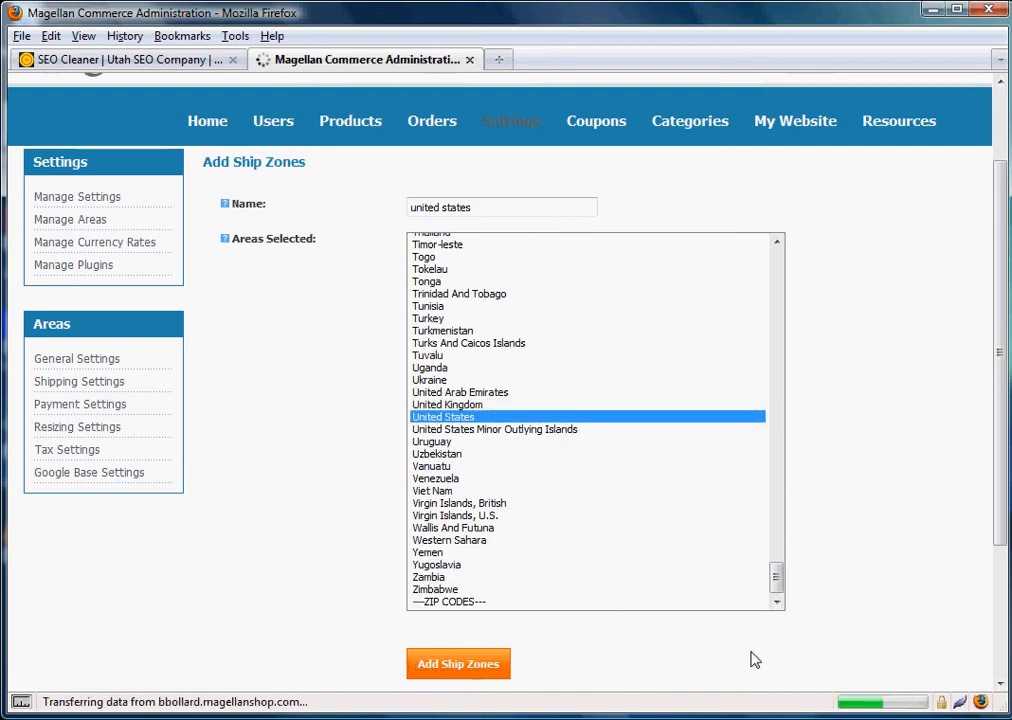
{"action": "scroll", "coordinate": [753, 538], "scroll_direction": "down", "scroll_amount": 5}
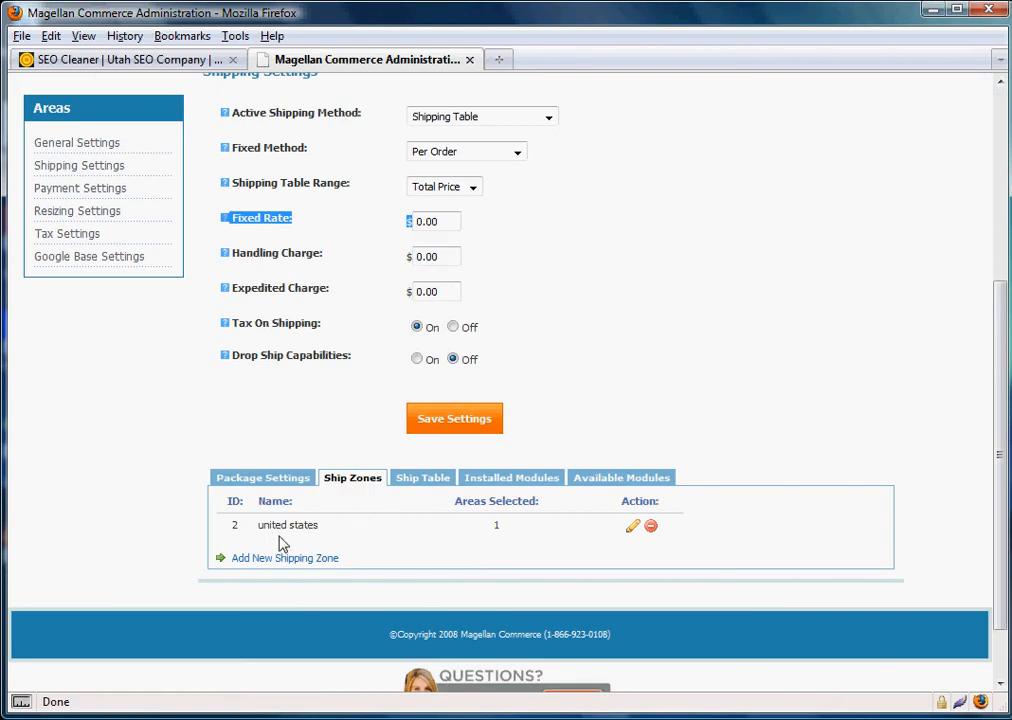
Display the ship table for the "united states" zone
{"action": "left_click", "coordinate": [424, 480]}
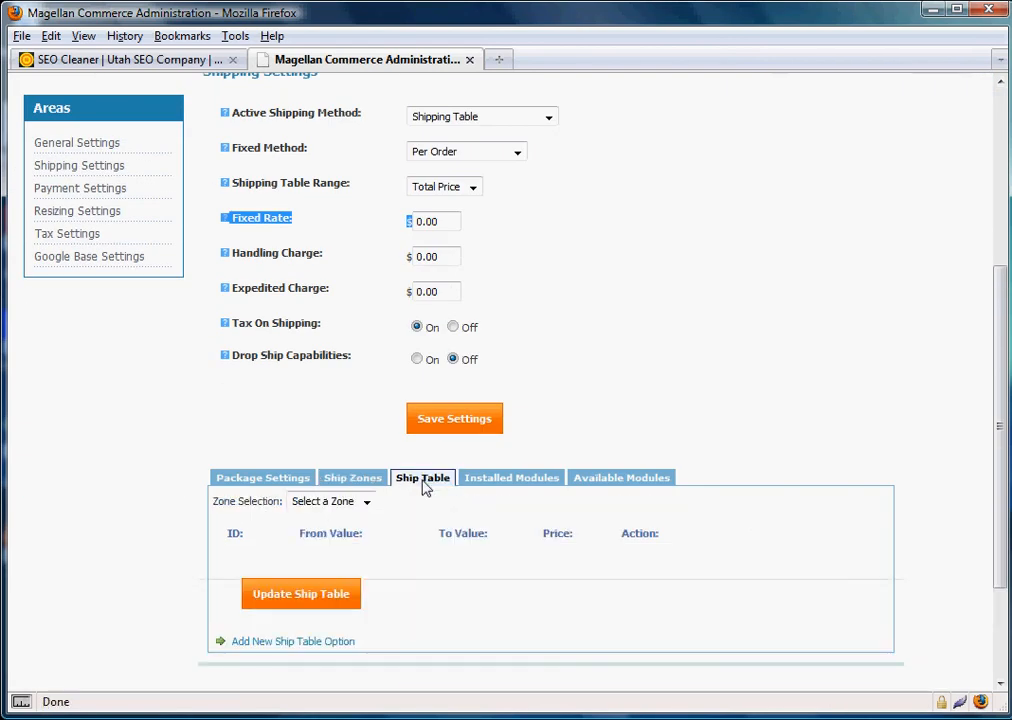
{"action": "left_click", "coordinate": [353, 505]}
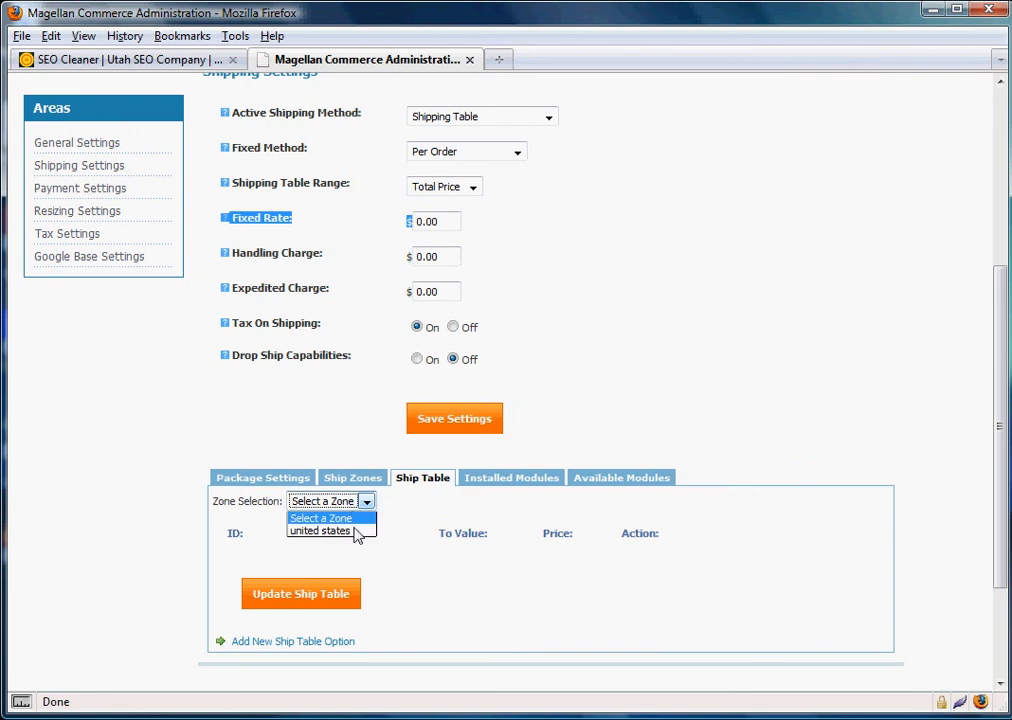
{"action": "left_click", "coordinate": [357, 531]}
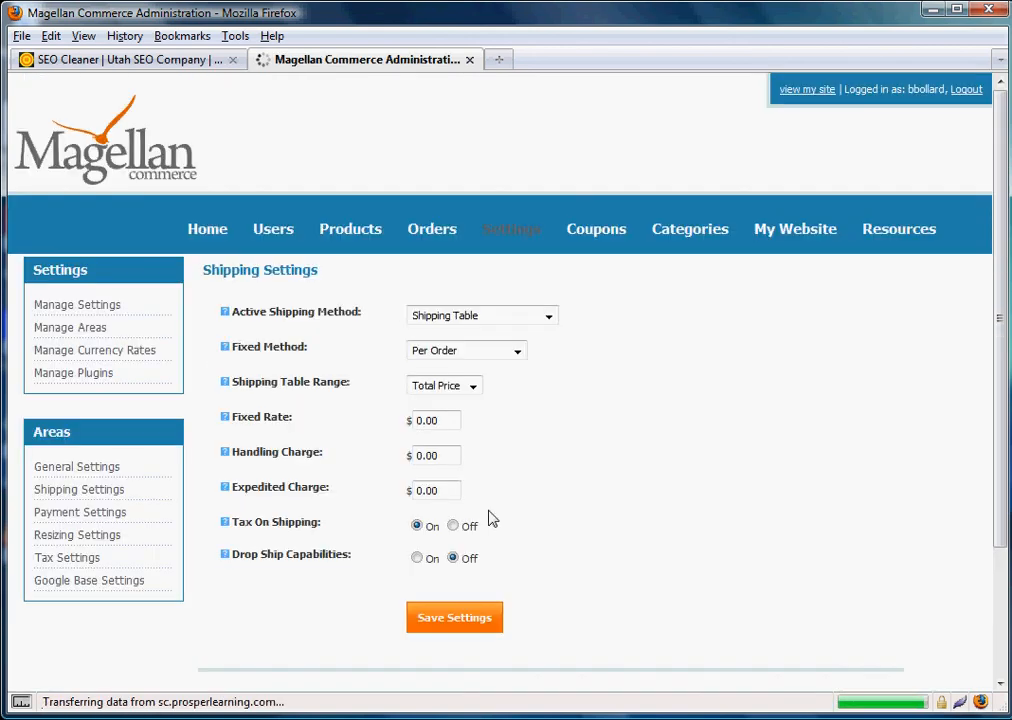
{"action": "scroll", "coordinate": [716, 522], "scroll_direction": "down", "scroll_amount": 4}
{"action": "scroll", "coordinate": [716, 522], "scroll_direction": "down", "scroll_amount": 2}
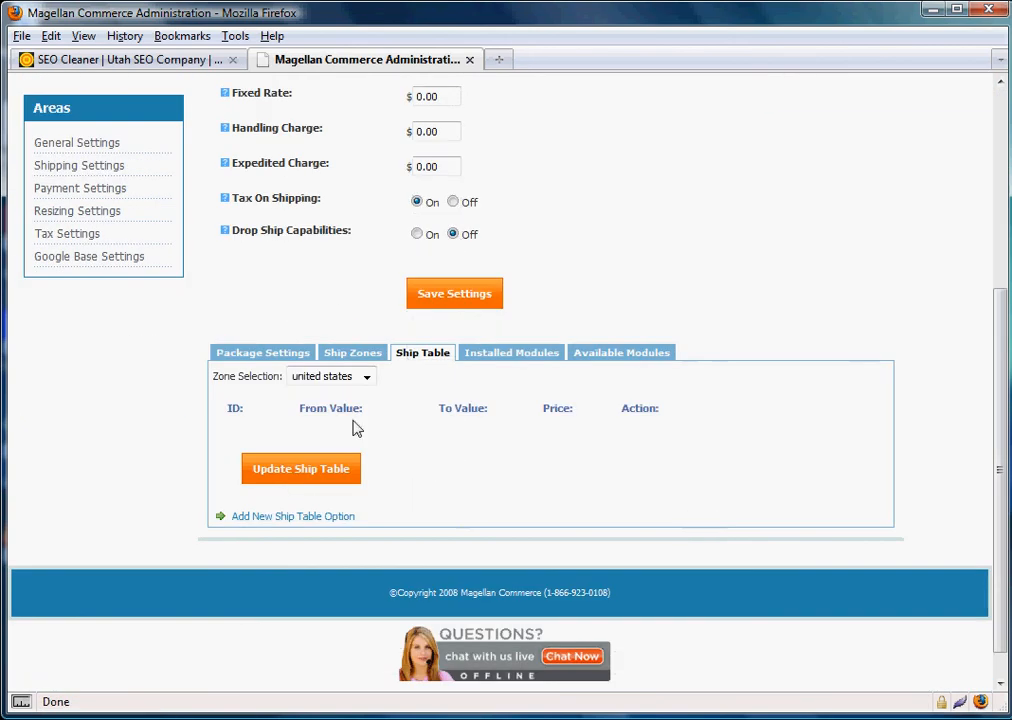
Add a ship table option for the "united states" zone from 0 to 50 at a price of $5.00
{"action": "left_click", "coordinate": [281, 516]}
{"action": "left_click", "coordinate": [501, 482]}
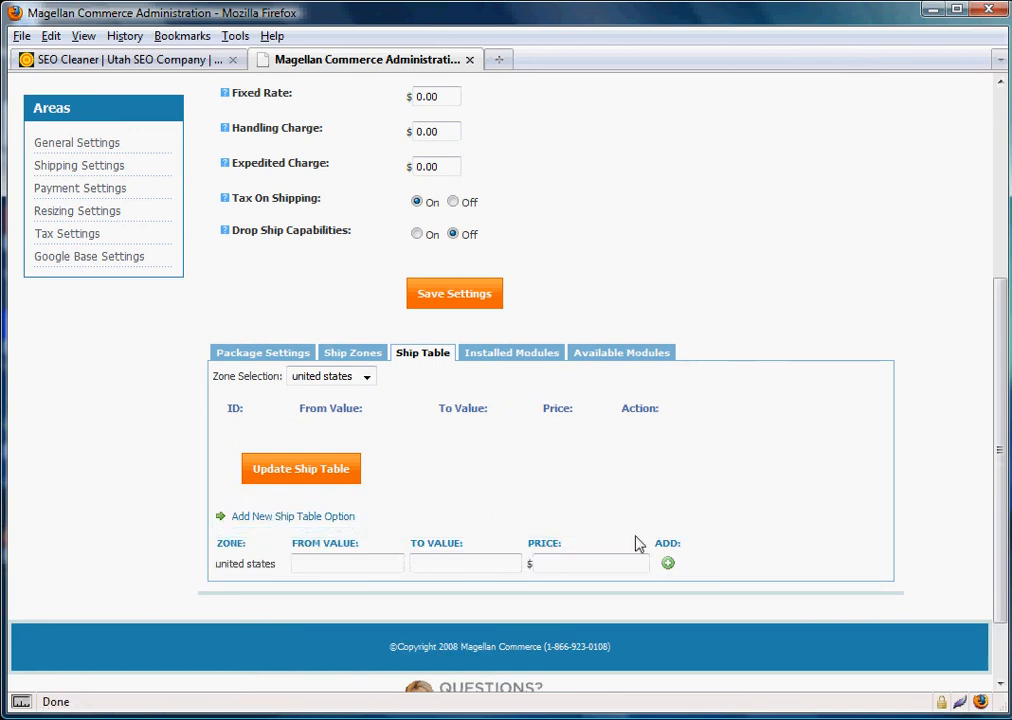
{"action": "left_click", "coordinate": [375, 563]}
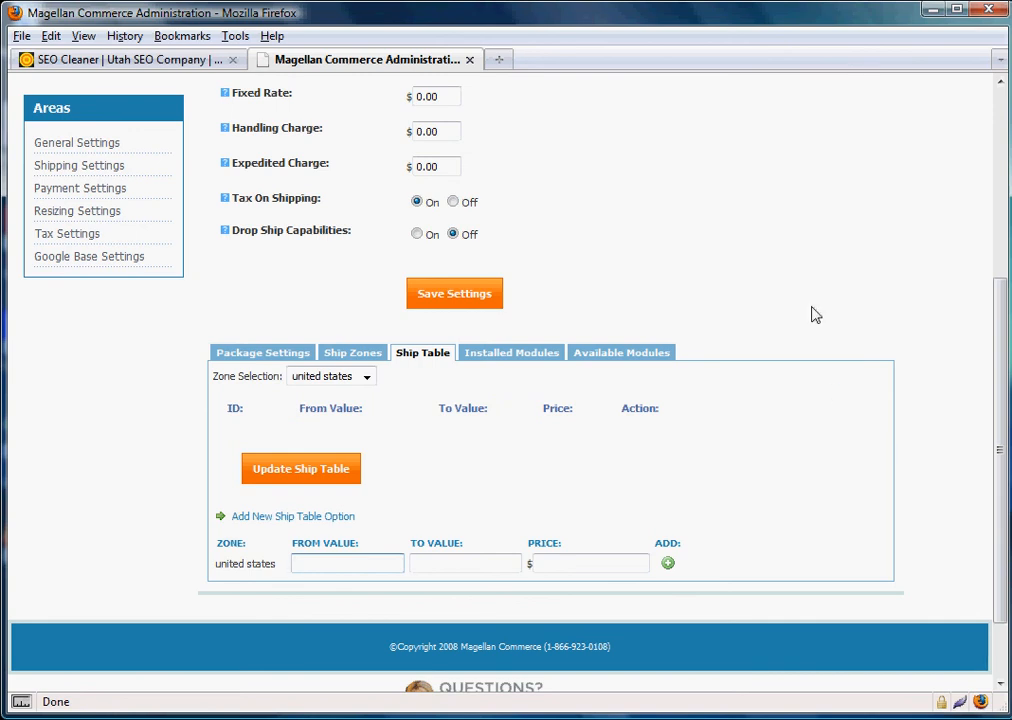
{"action": "scroll", "coordinate": [473, 255], "scroll_direction": "up", "scroll_amount": 4}
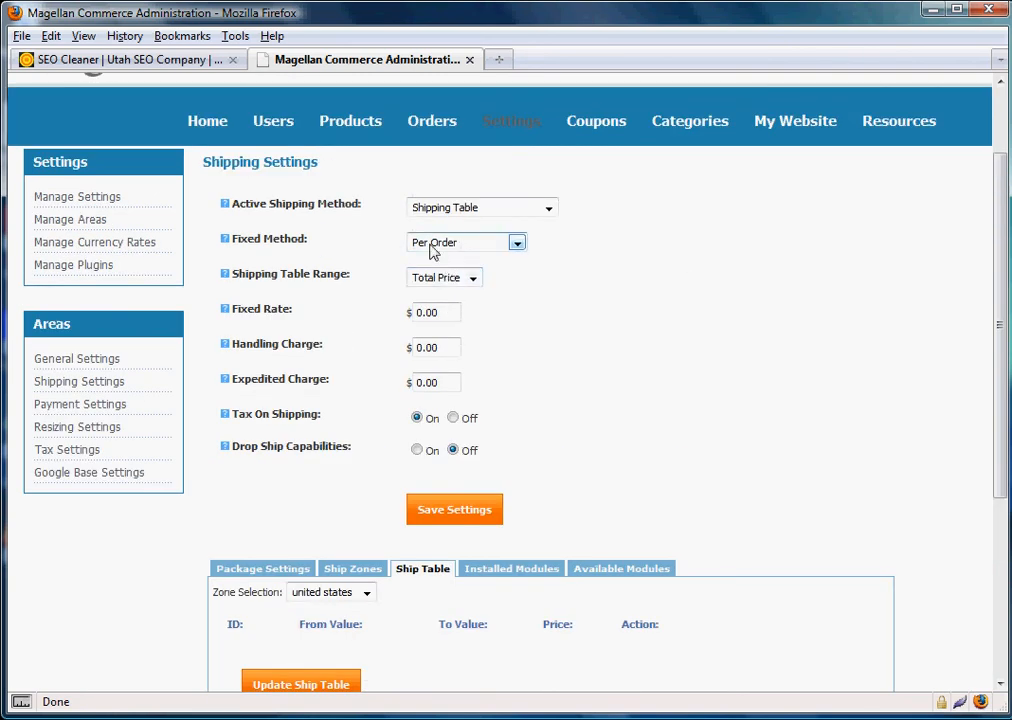
{"action": "scroll", "coordinate": [722, 434], "scroll_direction": "down", "scroll_amount": 6}
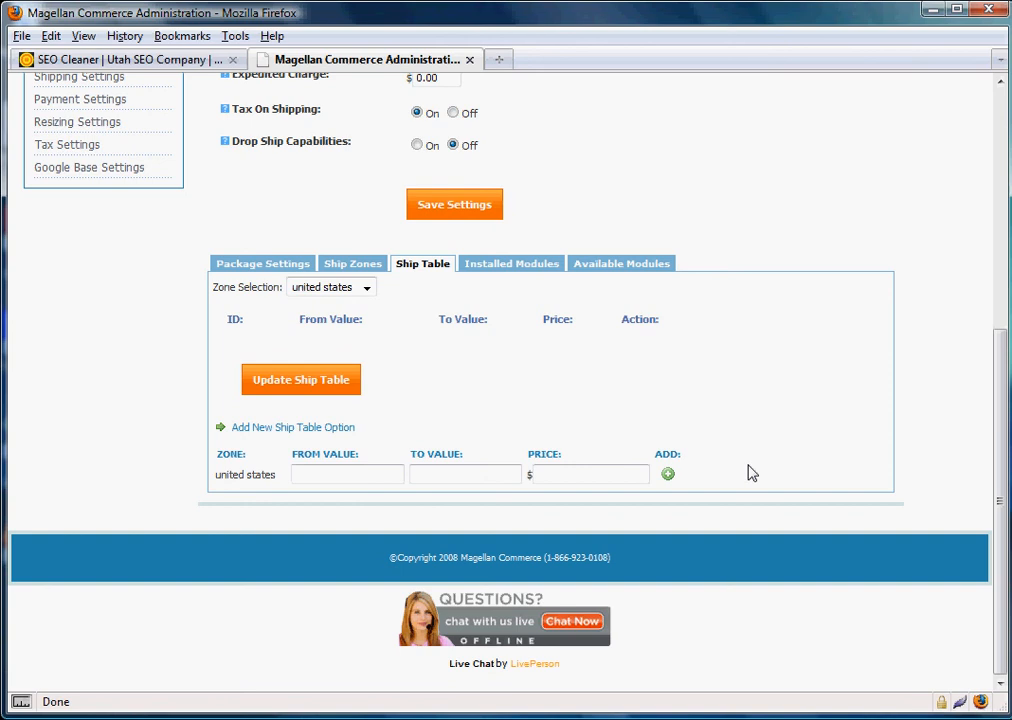
{"action": "left_click", "coordinate": [324, 473]}
{"action": "type", "text": "0"}
{"action": "key", "text": "Tab"}
{"action": "type", "text": "50"}
{"action": "left_click", "coordinate": [603, 477]}
{"action": "type", "text": "5."}
{"action": "left_click", "coordinate": [669, 479]}
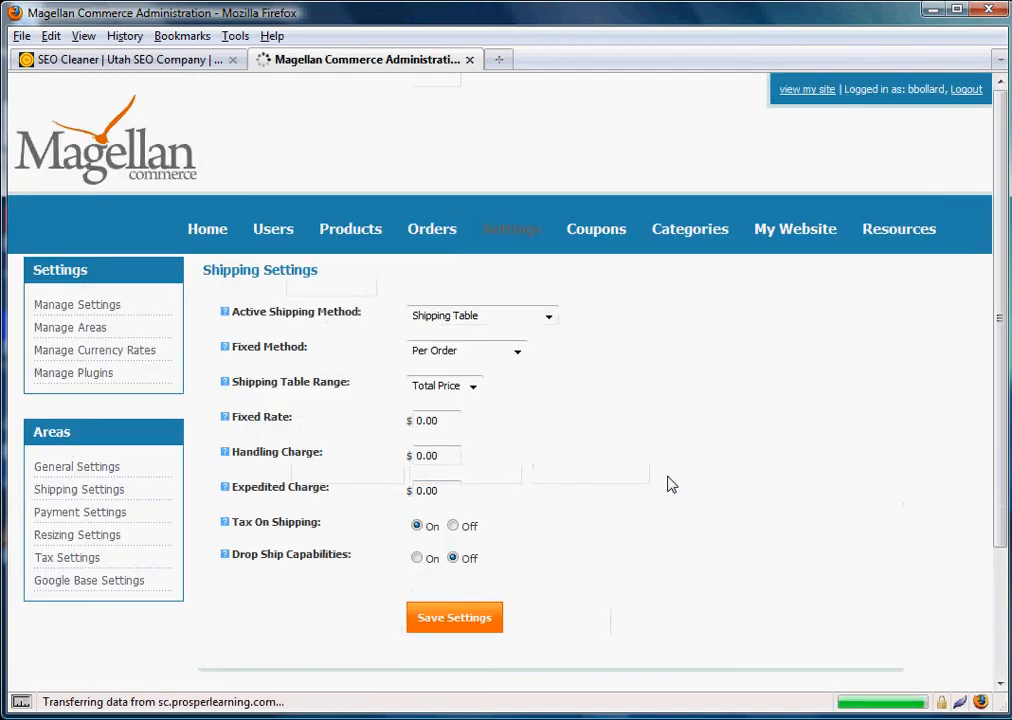
Add a second ship table option for the "united states" zone from 50.01 to 100 at a price of $10.00
{"action": "scroll", "coordinate": [773, 451], "scroll_direction": "down", "scroll_amount": 6}
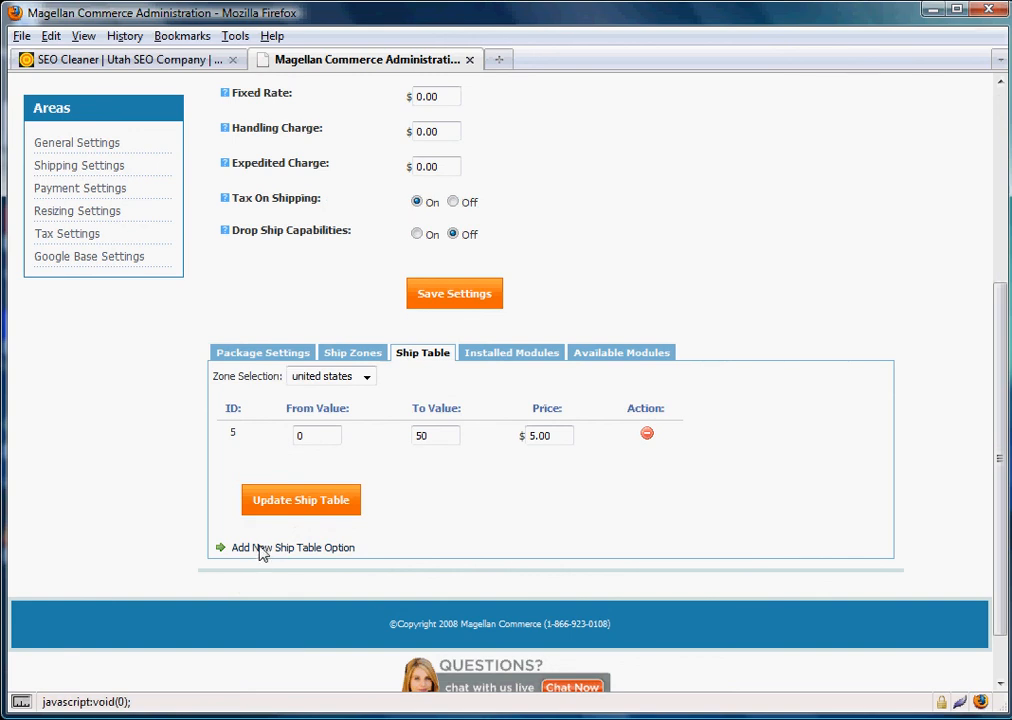
{"action": "left_click", "coordinate": [295, 552]}
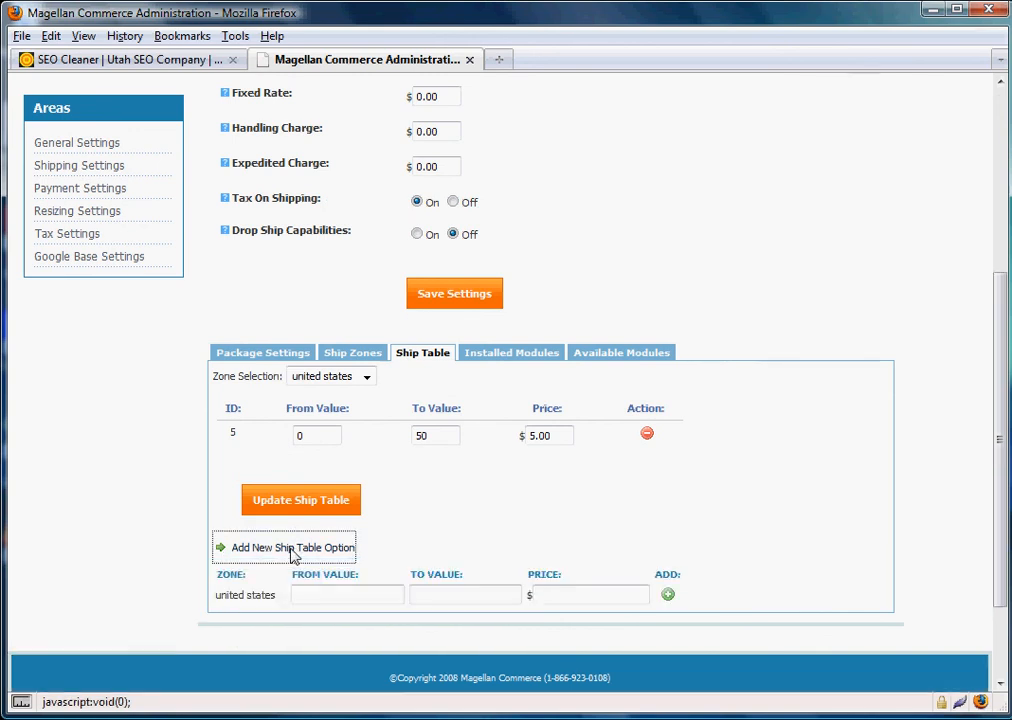
{"action": "left_click", "coordinate": [315, 598]}
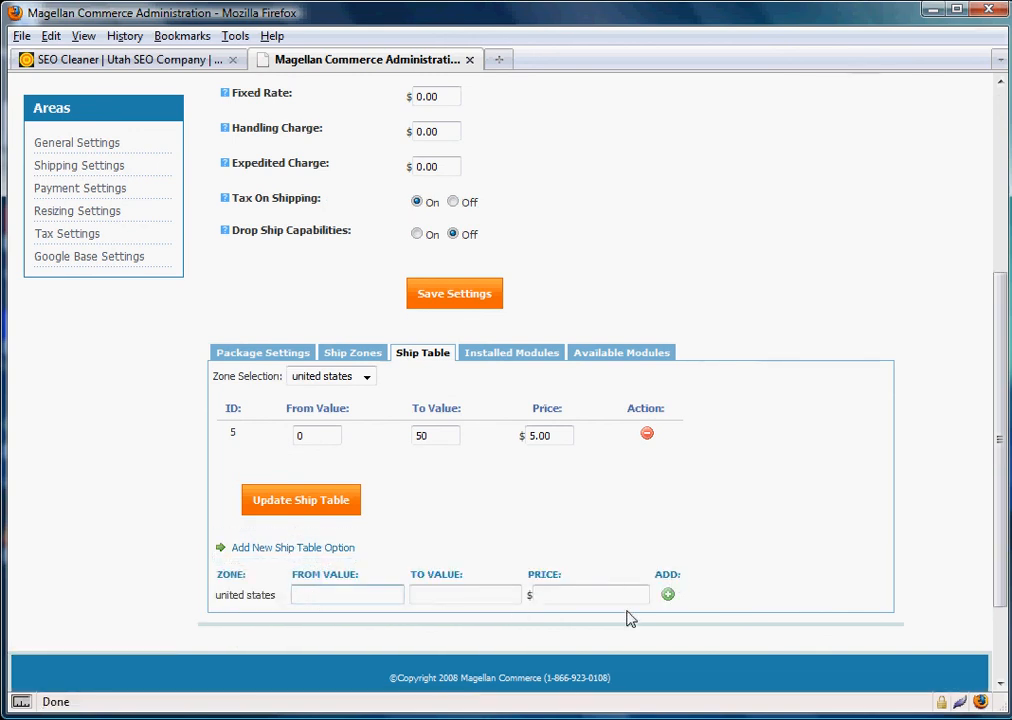
{"action": "type", "text": "50.01"}
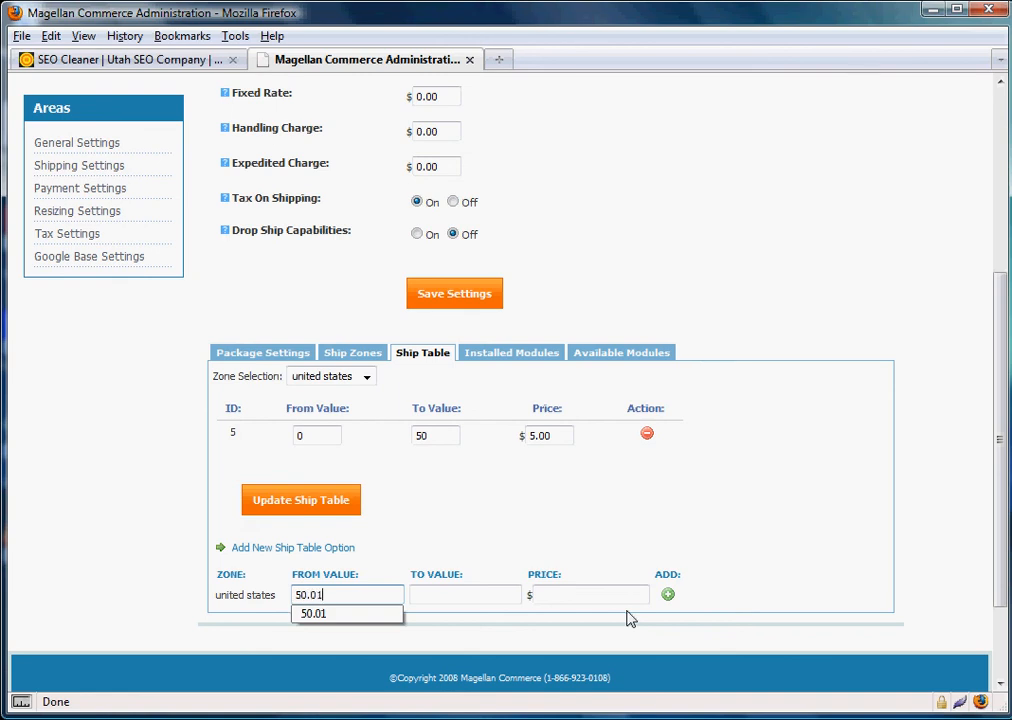
{"action": "left_click", "coordinate": [492, 597]}
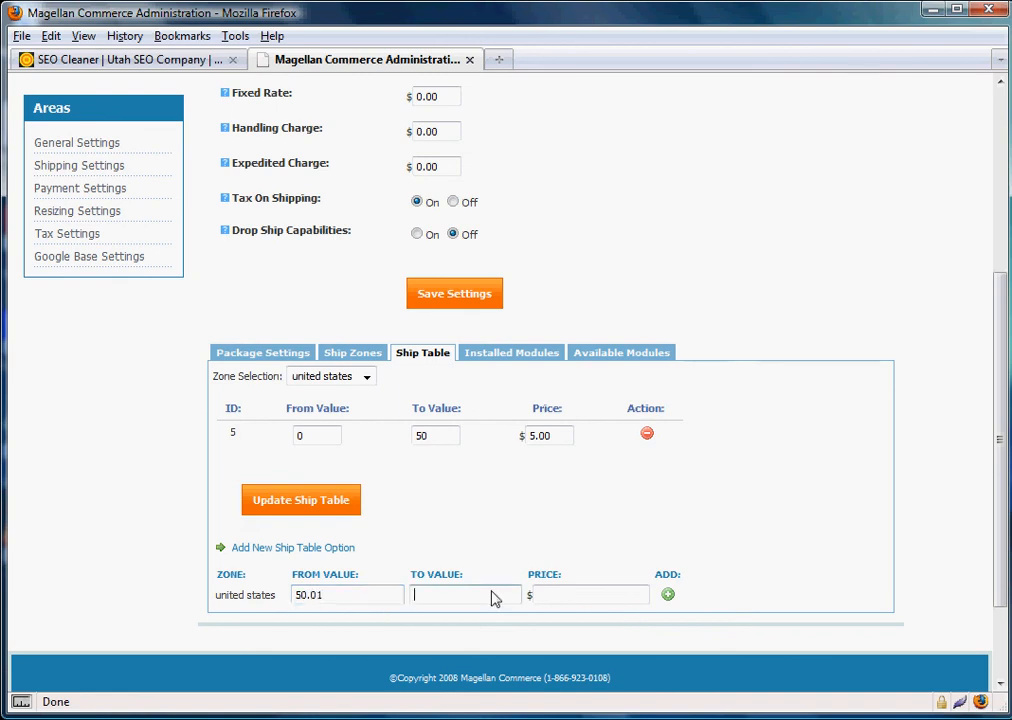
{"action": "type", "text": "100"}
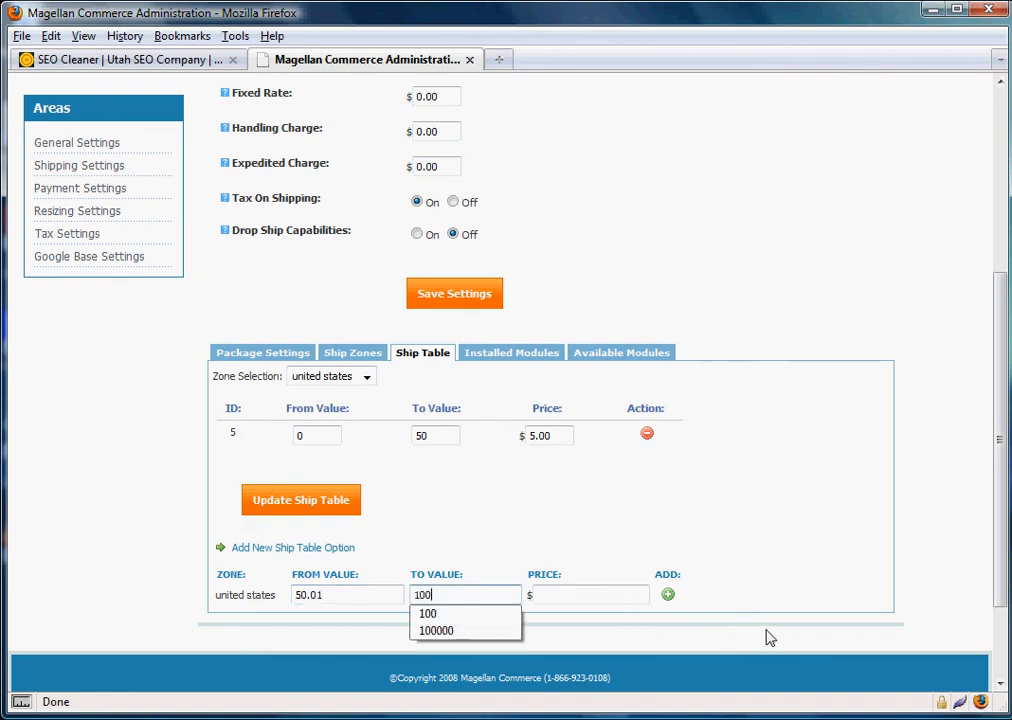
{"action": "left_click", "coordinate": [606, 597]}
{"action": "type", "text": "10."}
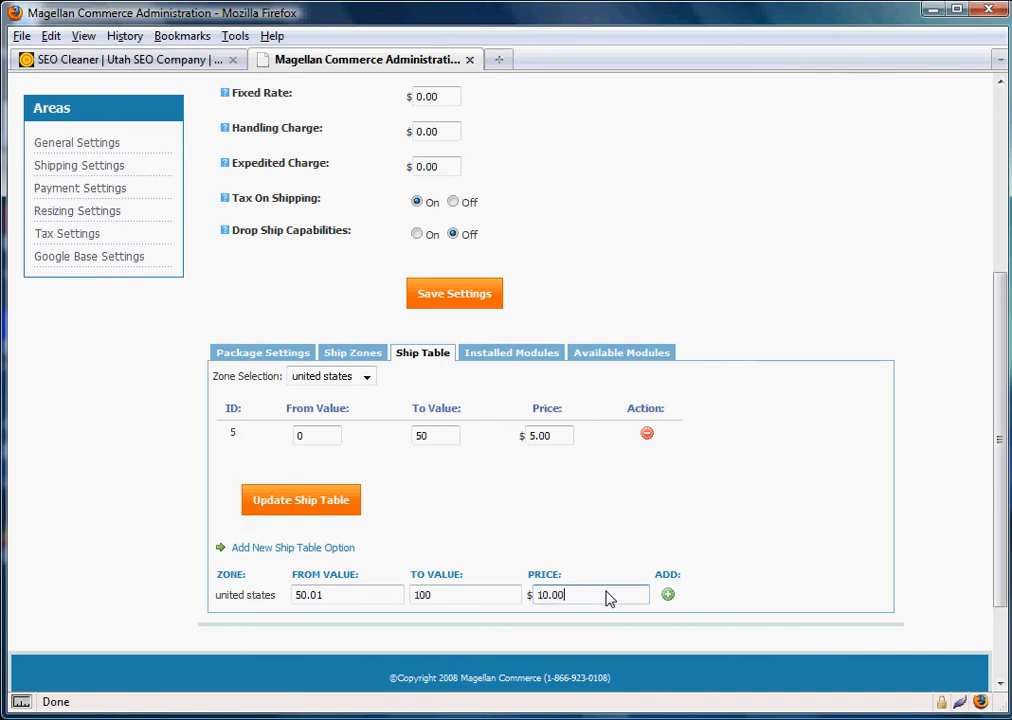
{"action": "left_click", "coordinate": [668, 595]}
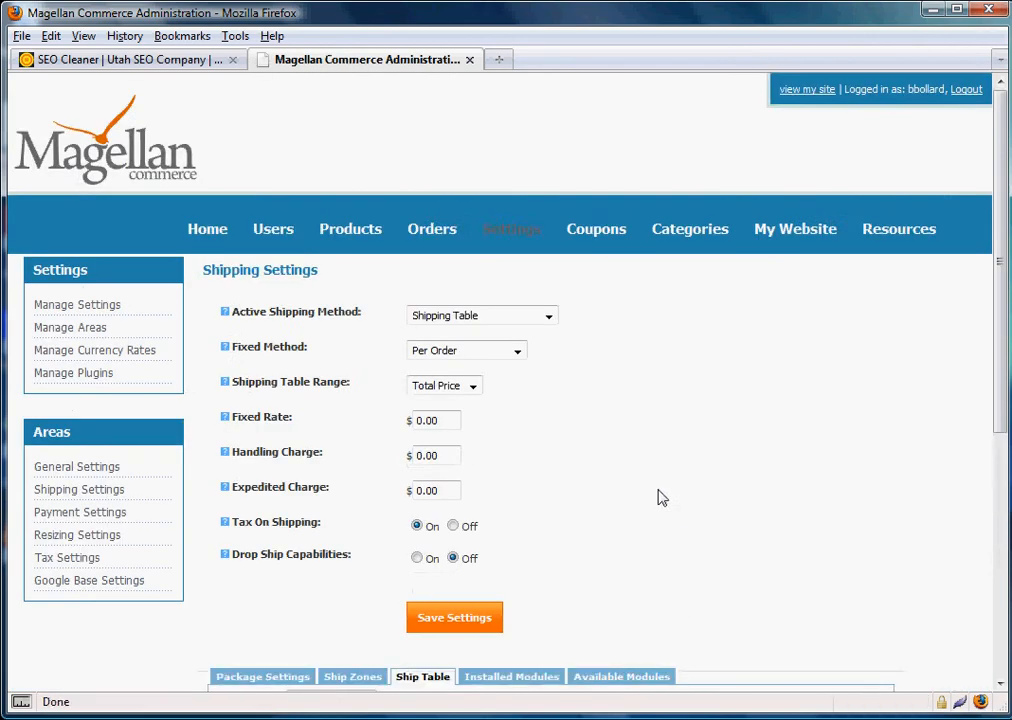
Add a third ship table option for the "united states" zone from 100.01 to 100000 at a price of $20.00
{"action": "scroll", "coordinate": [660, 497], "scroll_direction": "down", "scroll_amount": 5}
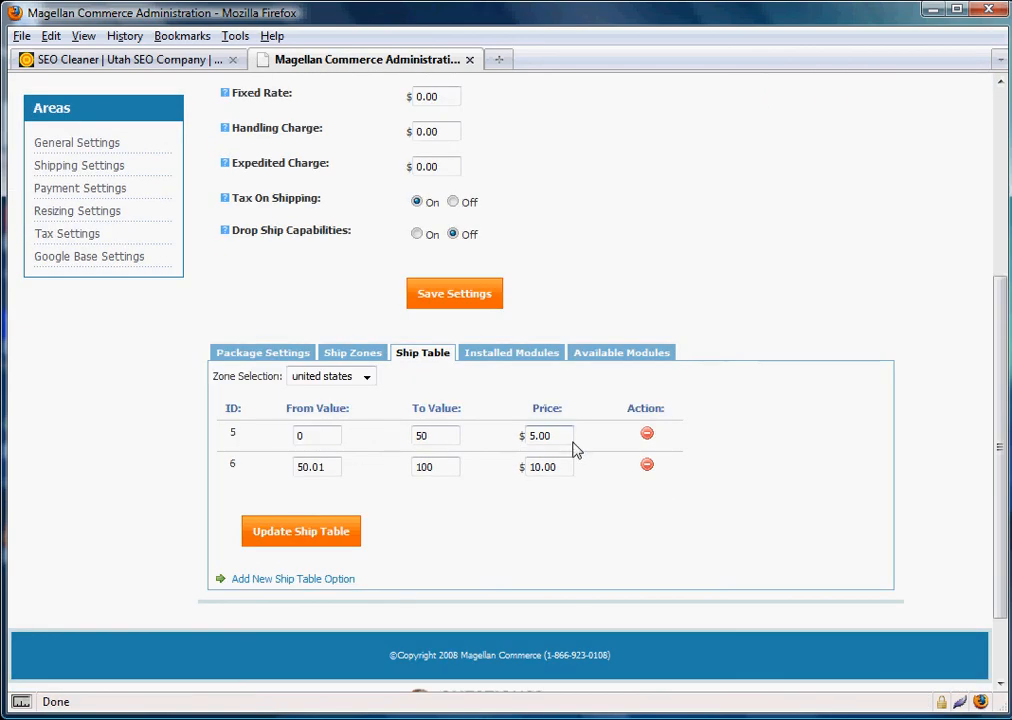
{"action": "left_click_drag", "start_coordinate": [567, 437], "coordinate": [506, 440]}
{"action": "left_click", "coordinate": [258, 585]}
{"action": "left_click", "coordinate": [351, 628]}
{"action": "type", "text": "100.01"}
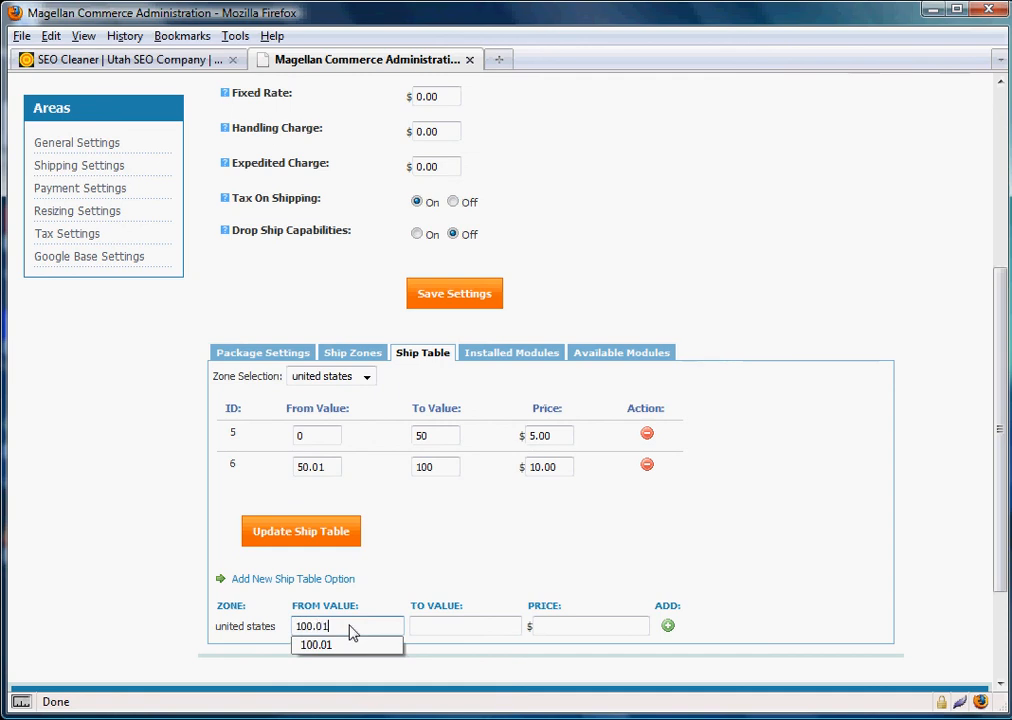
{"action": "left_click", "coordinate": [437, 473]}
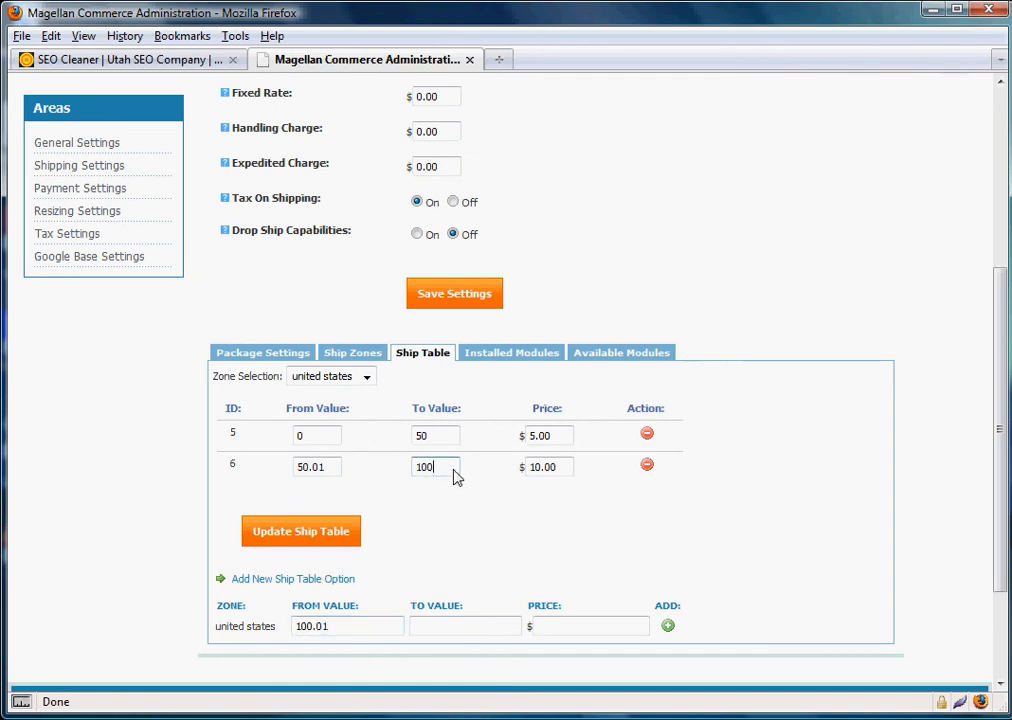
{"action": "double_click", "coordinate": [436, 468]}
{"action": "left_click", "coordinate": [456, 627]}
{"action": "type", "text": "1000"}
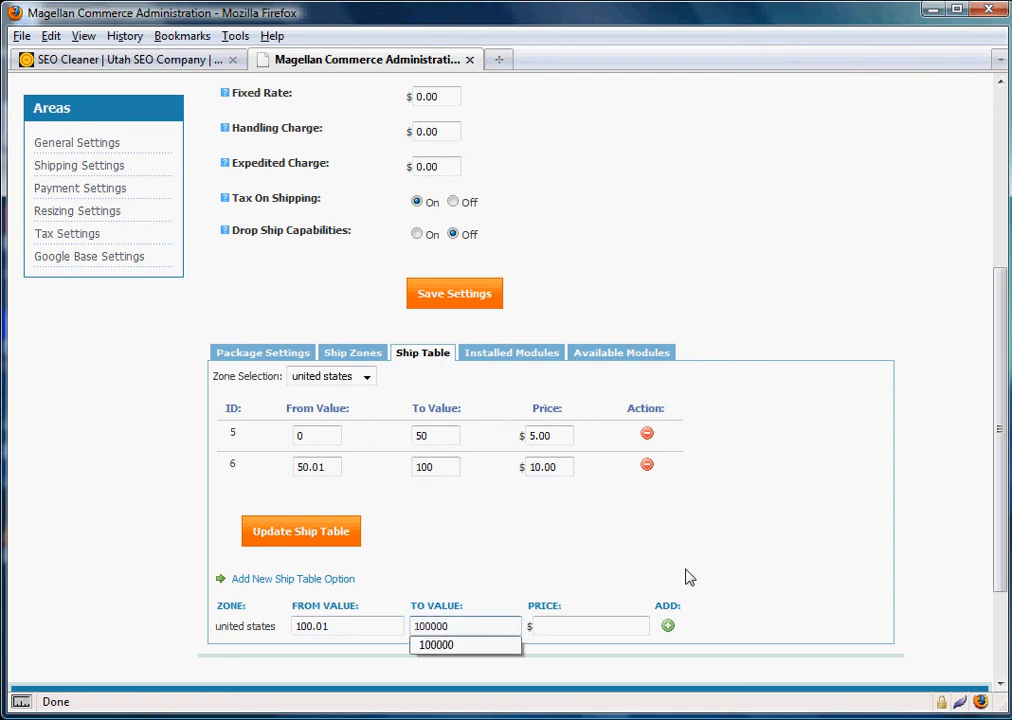
{"action": "type", "text": "00"}
{"action": "left_click", "coordinate": [614, 630]}
{"action": "type", "text": "20"}
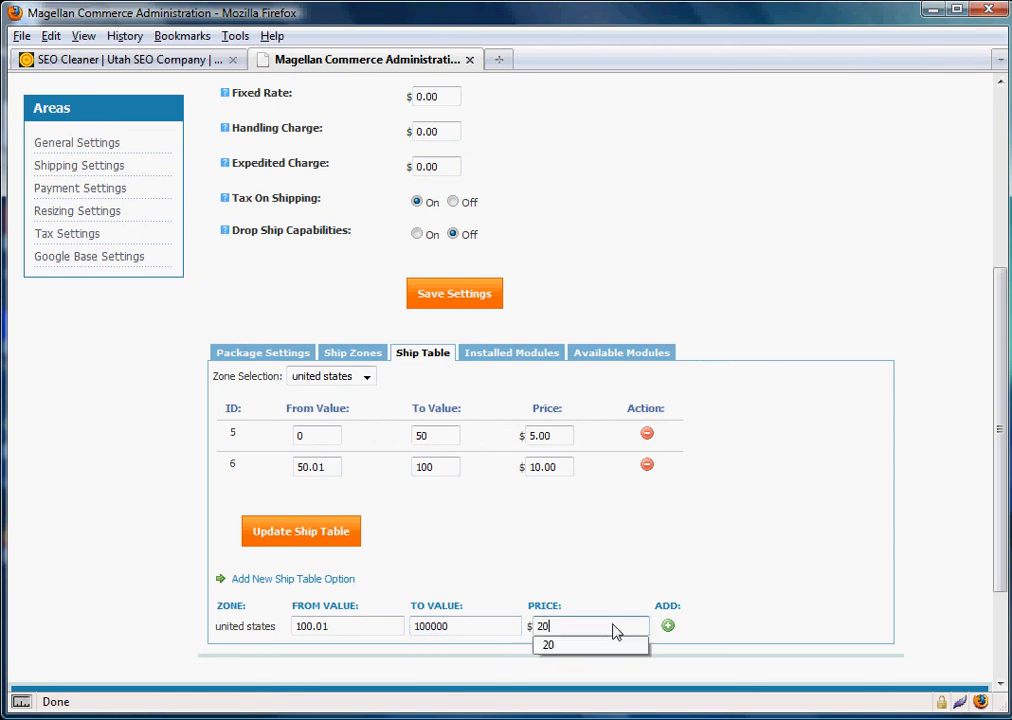
{"action": "type", "text": ".0"}
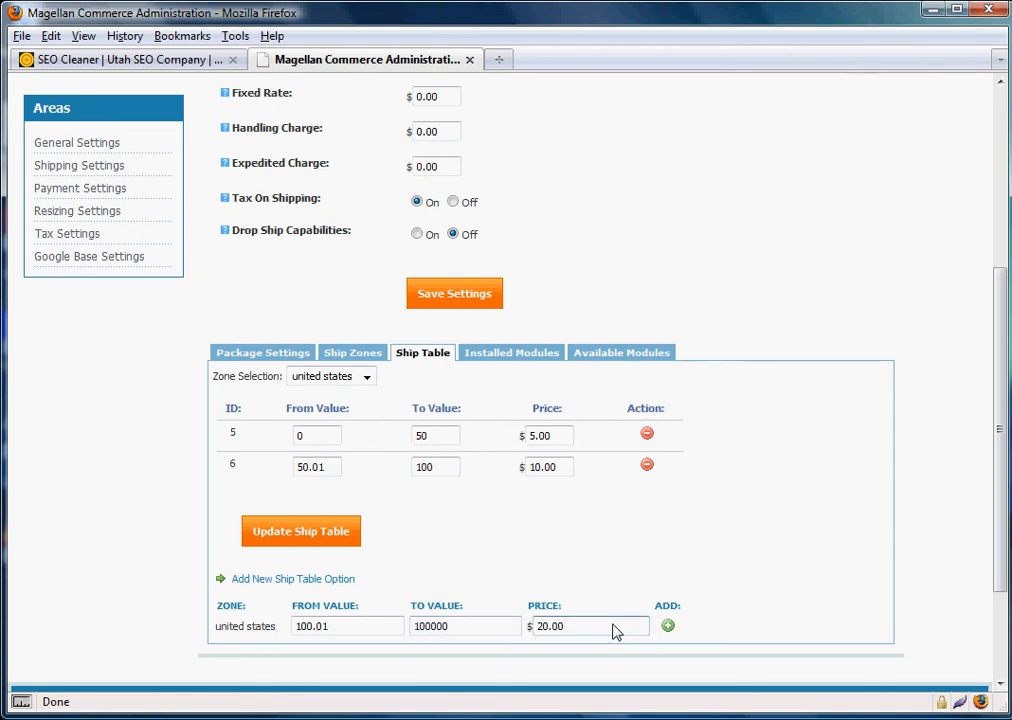
{"action": "left_click", "coordinate": [669, 627]}
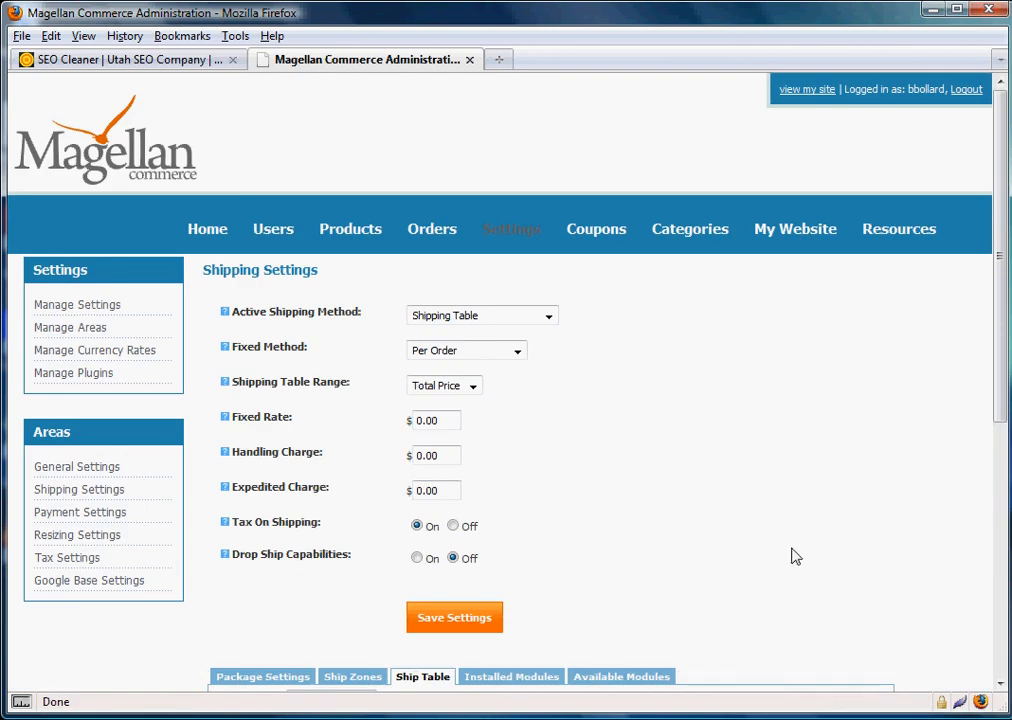
Review the value ranges and prices in the ship table, and the general shipping settings above it
{"action": "scroll", "coordinate": [793, 557], "scroll_direction": "down", "scroll_amount": 5}
{"action": "left_click", "coordinate": [450, 502]}
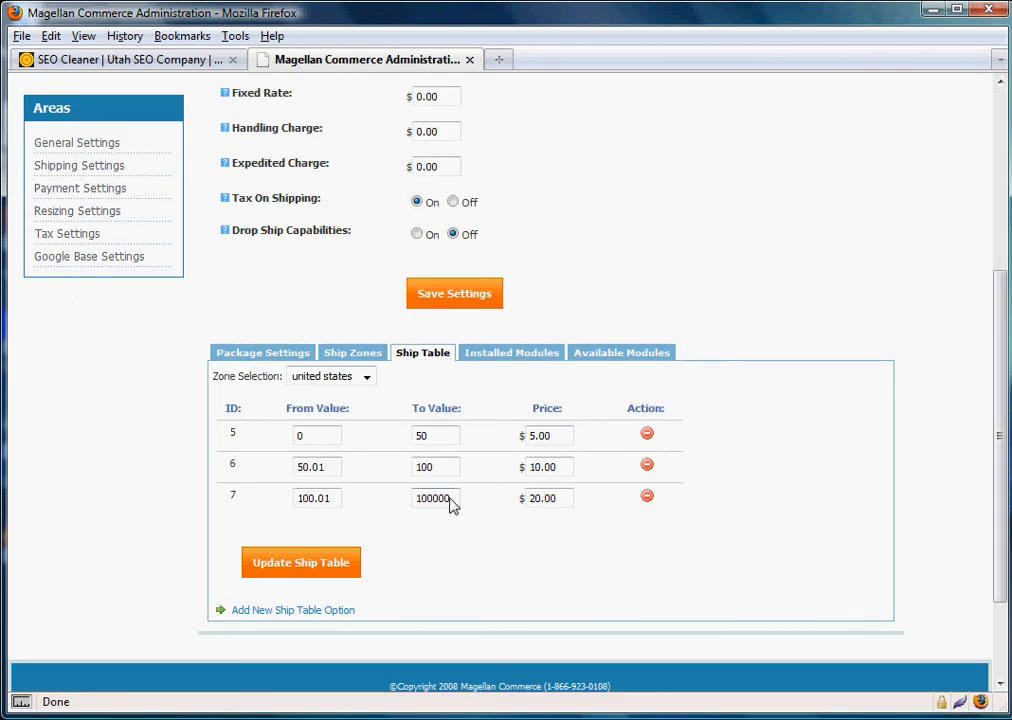
{"action": "left_click_drag", "start_coordinate": [409, 499], "coordinate": [363, 499]}
{"action": "left_click", "coordinate": [891, 452]}
{"action": "scroll", "coordinate": [893, 458], "scroll_direction": "up", "scroll_amount": 2}
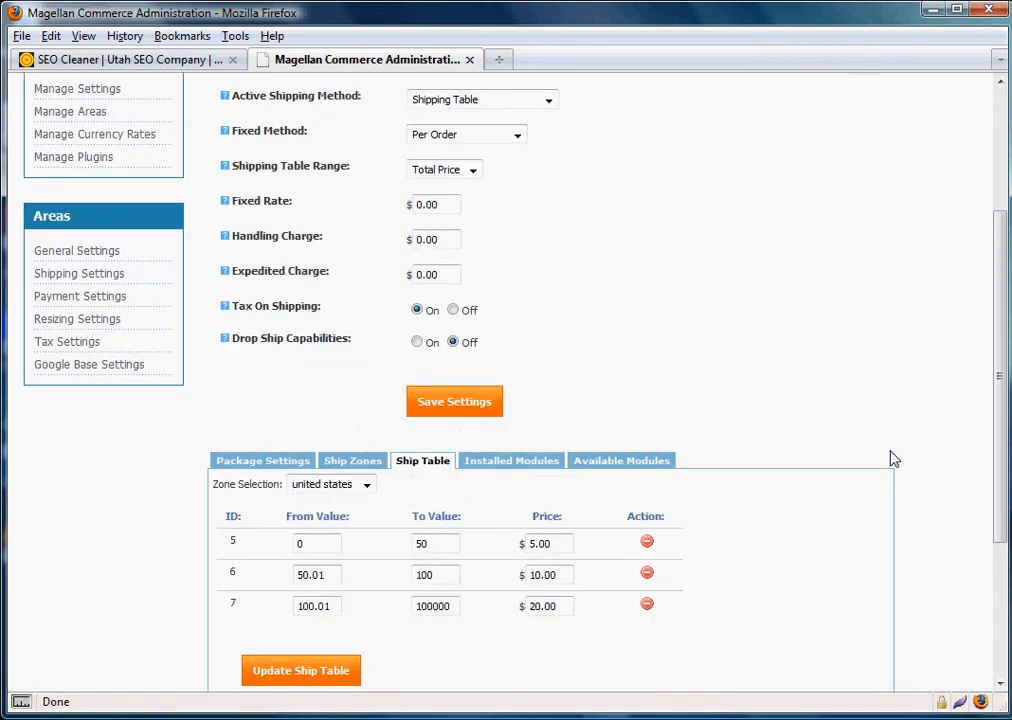
{"action": "scroll", "coordinate": [893, 458], "scroll_direction": "up", "scroll_amount": 4}
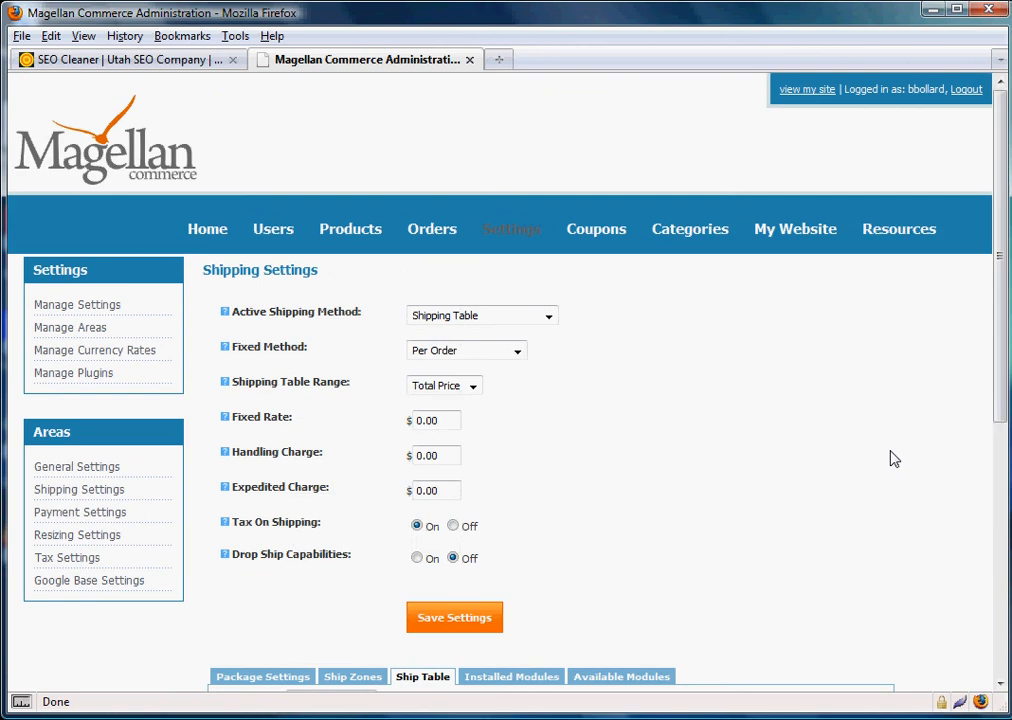